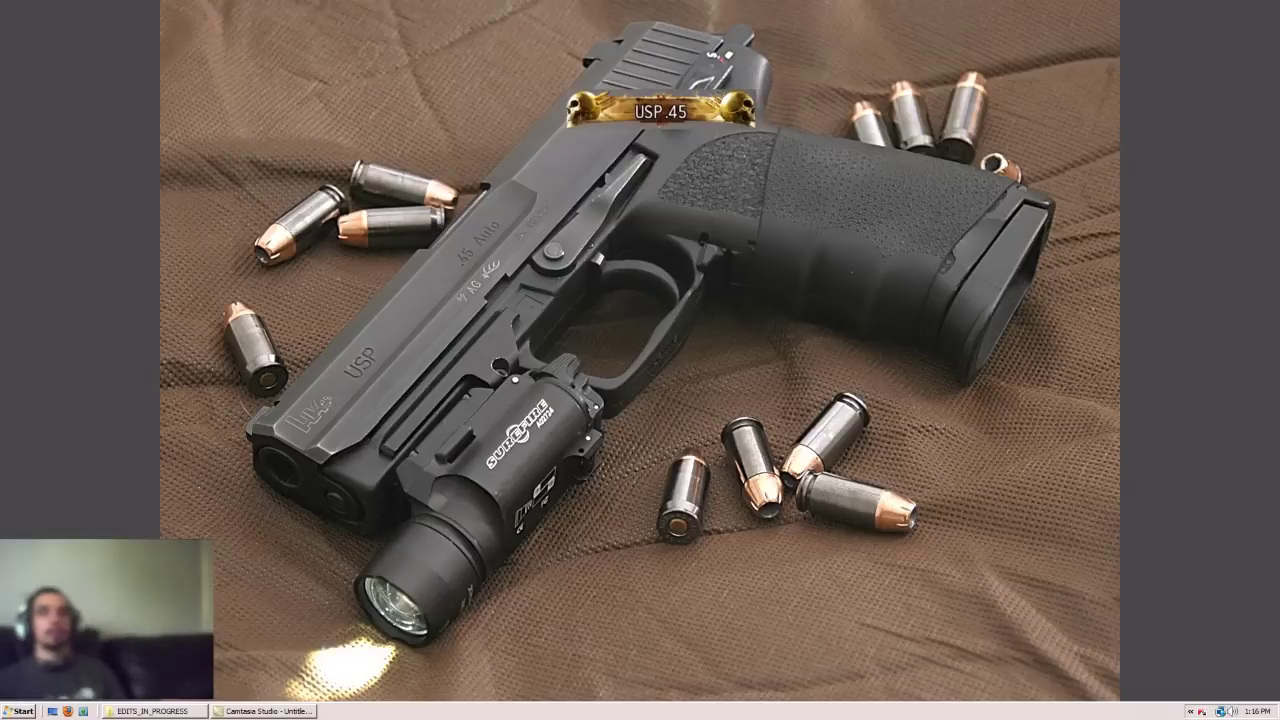
Start Adobe Premiere Pro and open the recent project Montage_4_edits.prproj
mouse_move(660, 20)
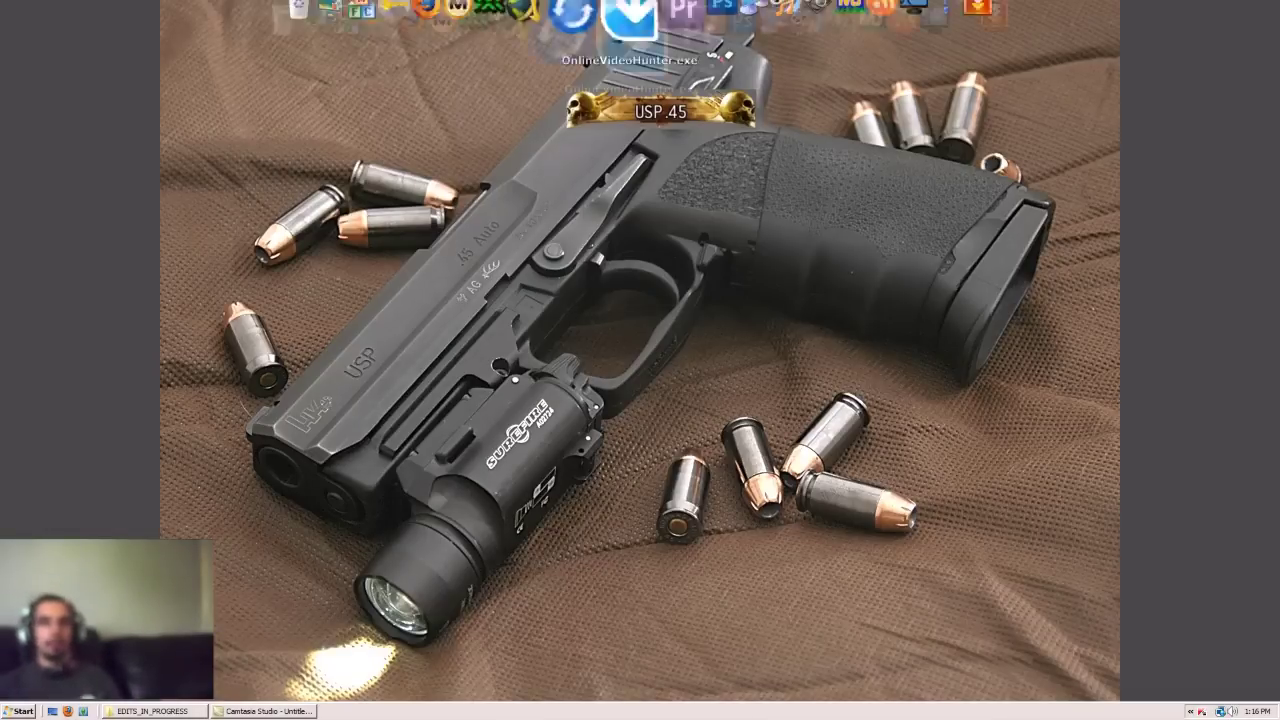
click(660, 38)
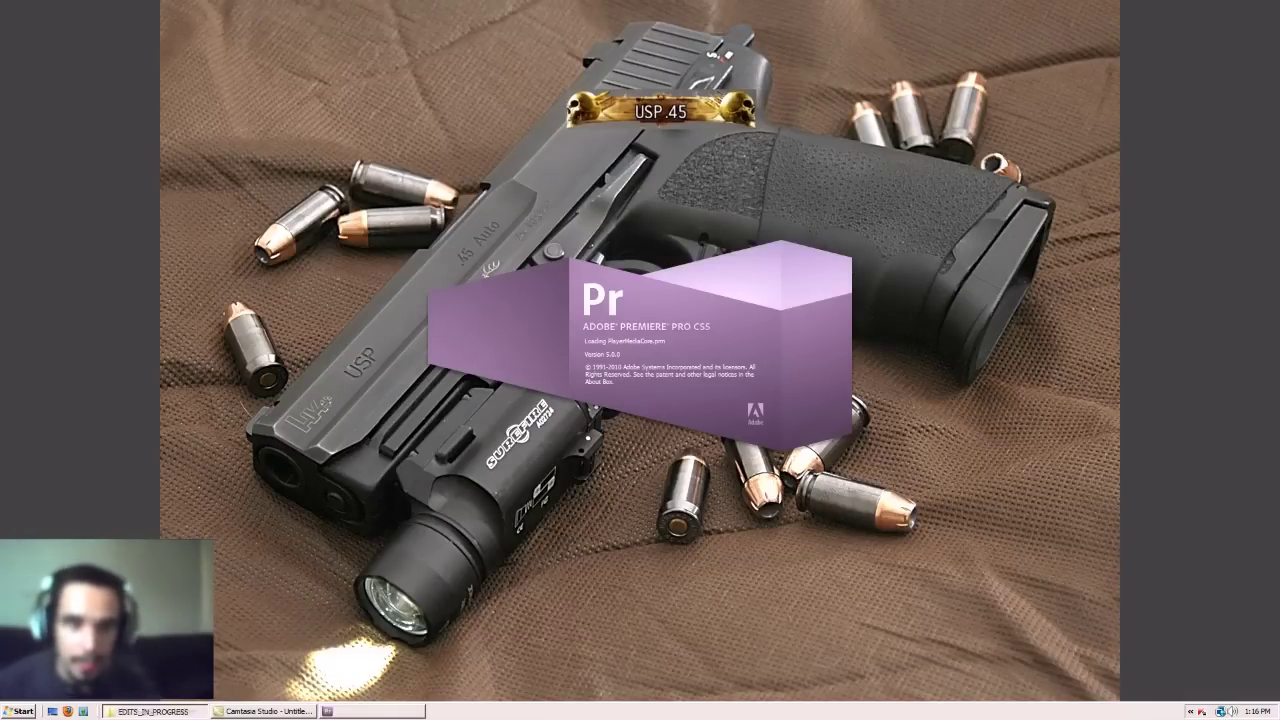
click(152, 711)
click(150, 120)
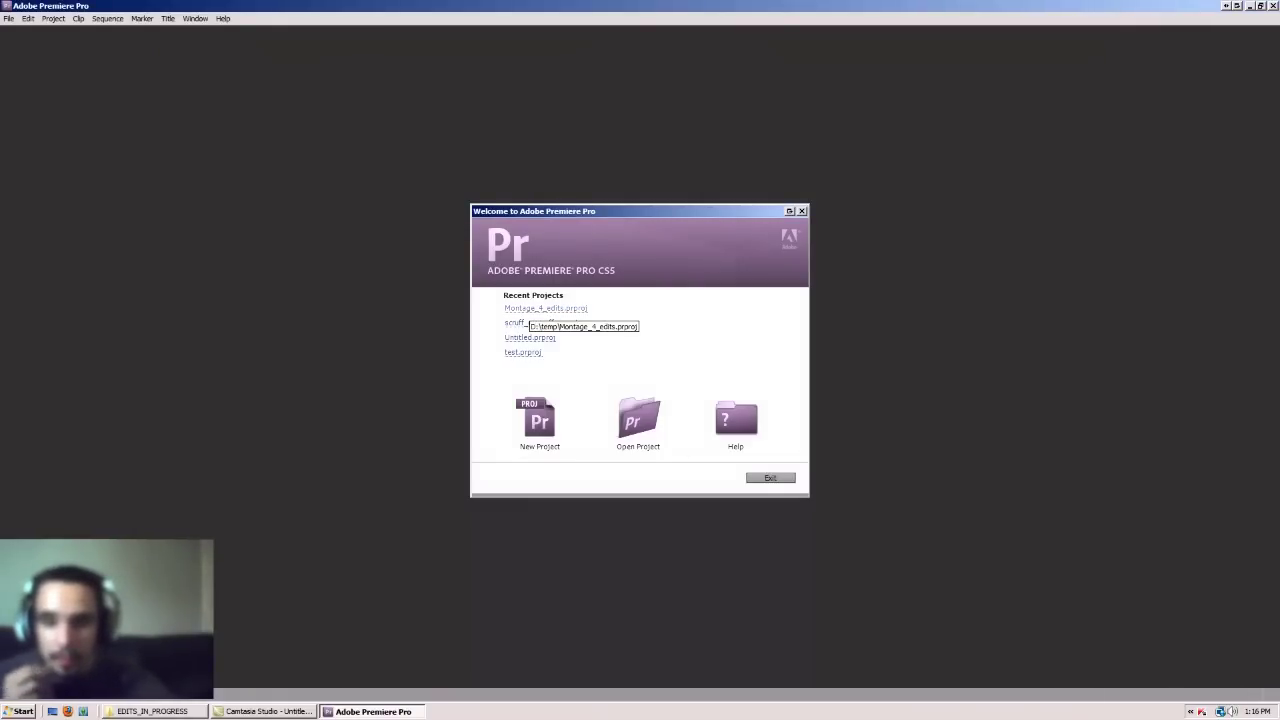
click(540, 308)
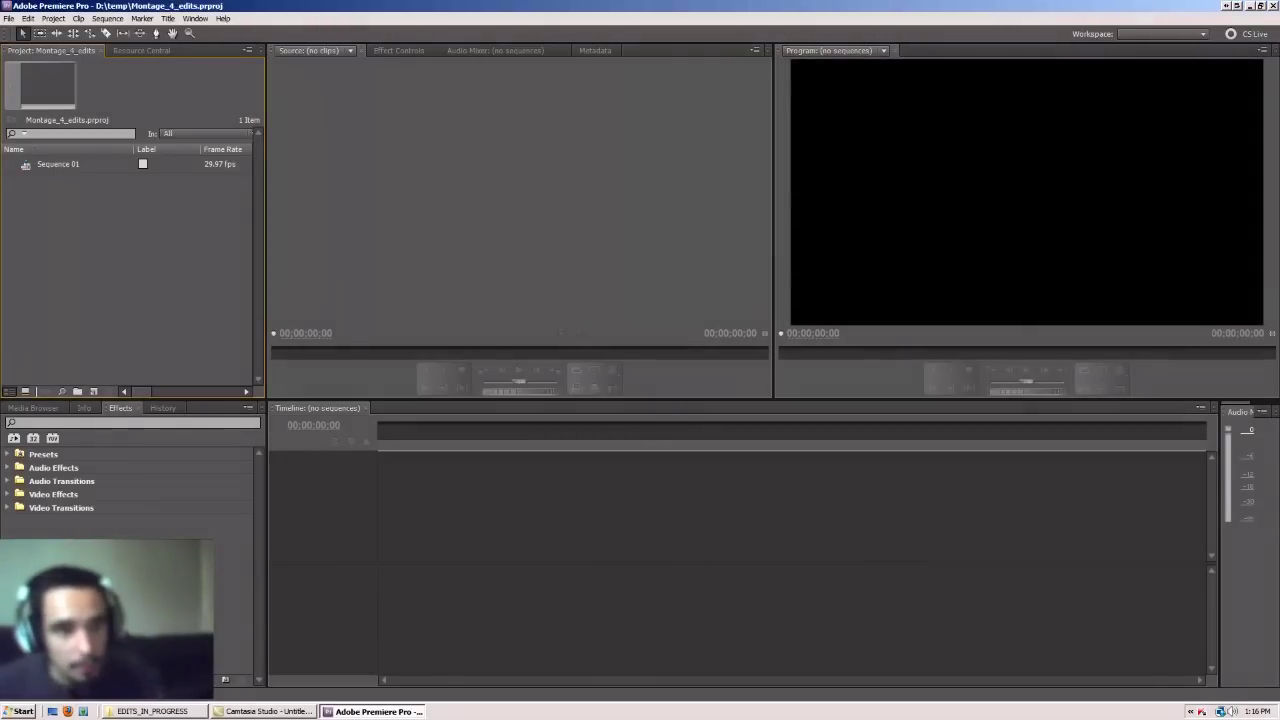
Import Capture.264 and Capture.mp3 from the EDITS_IN_PROGRESS folder into the project
click(183, 711)
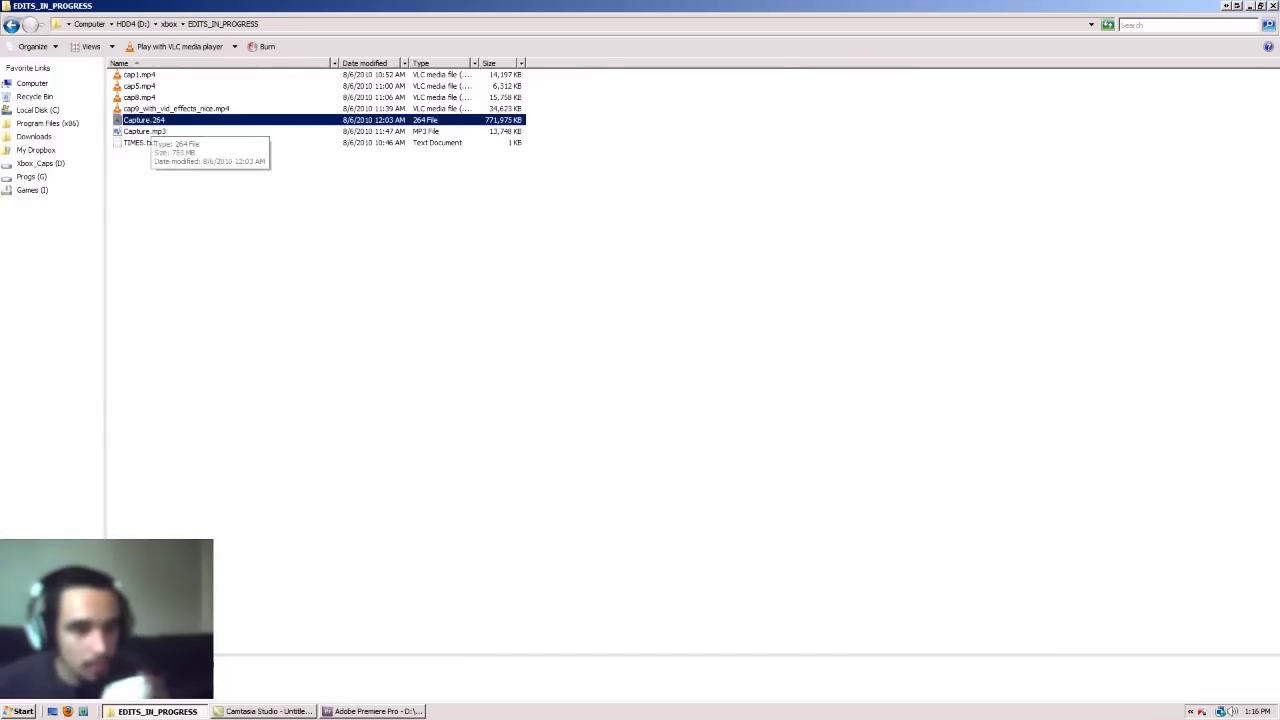
drag(152, 119, 38, 206)
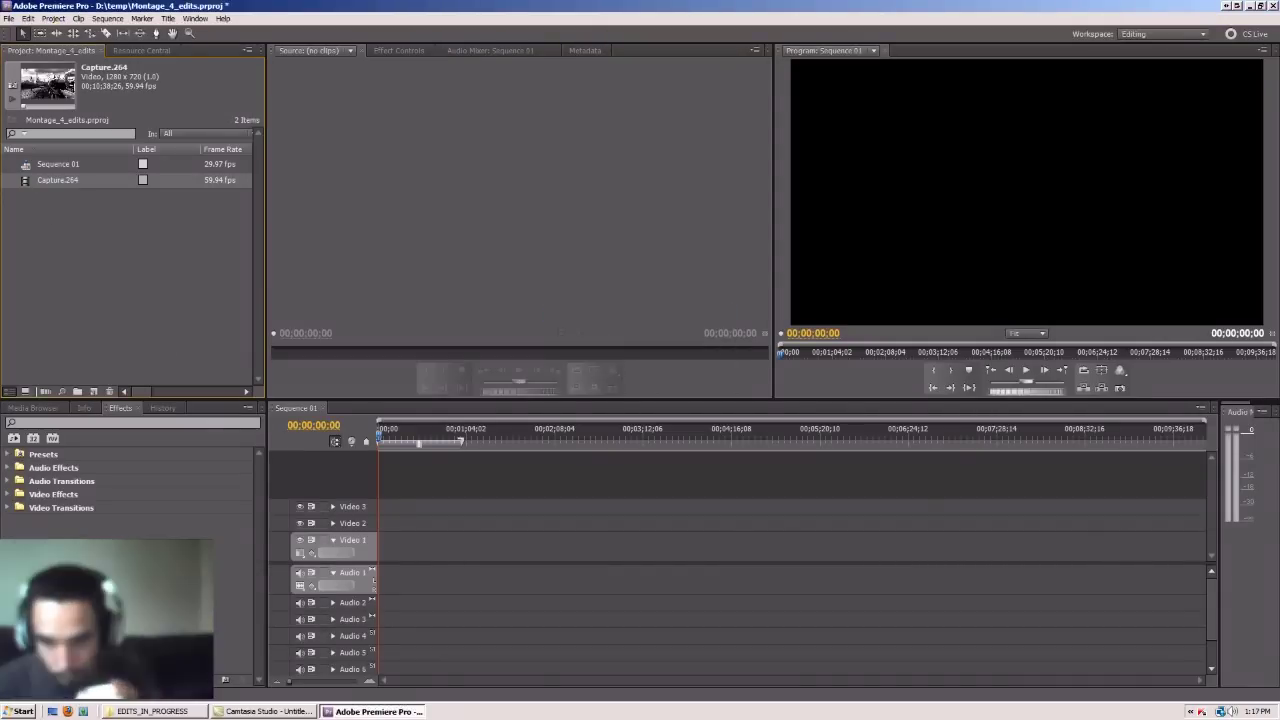
key(alt+Tab)
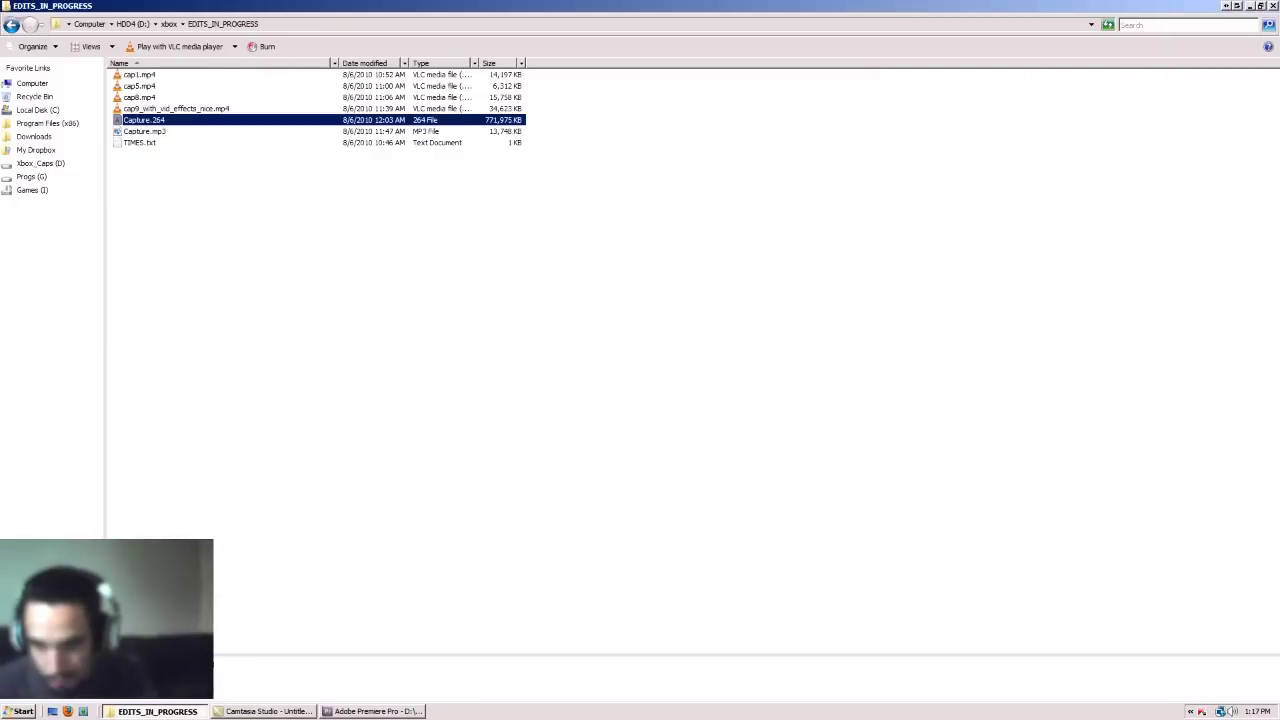
click(165, 131)
click(375, 711)
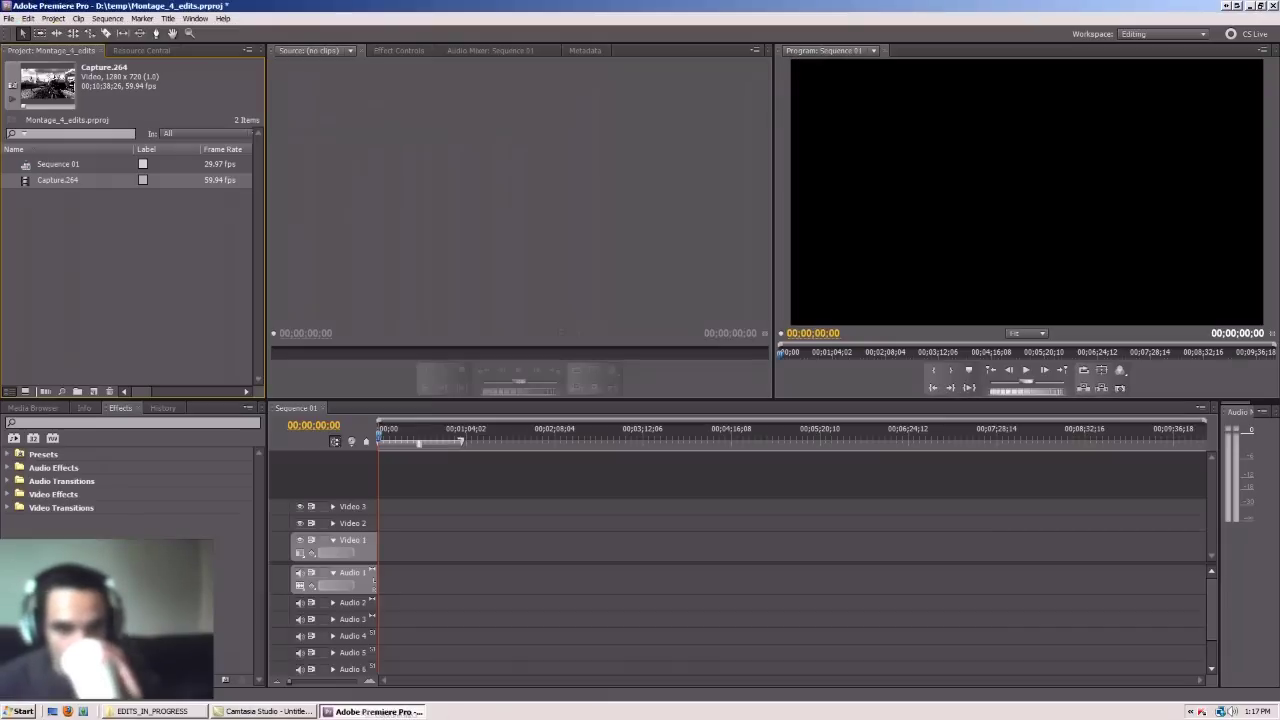
drag(386, 712, 97, 290)
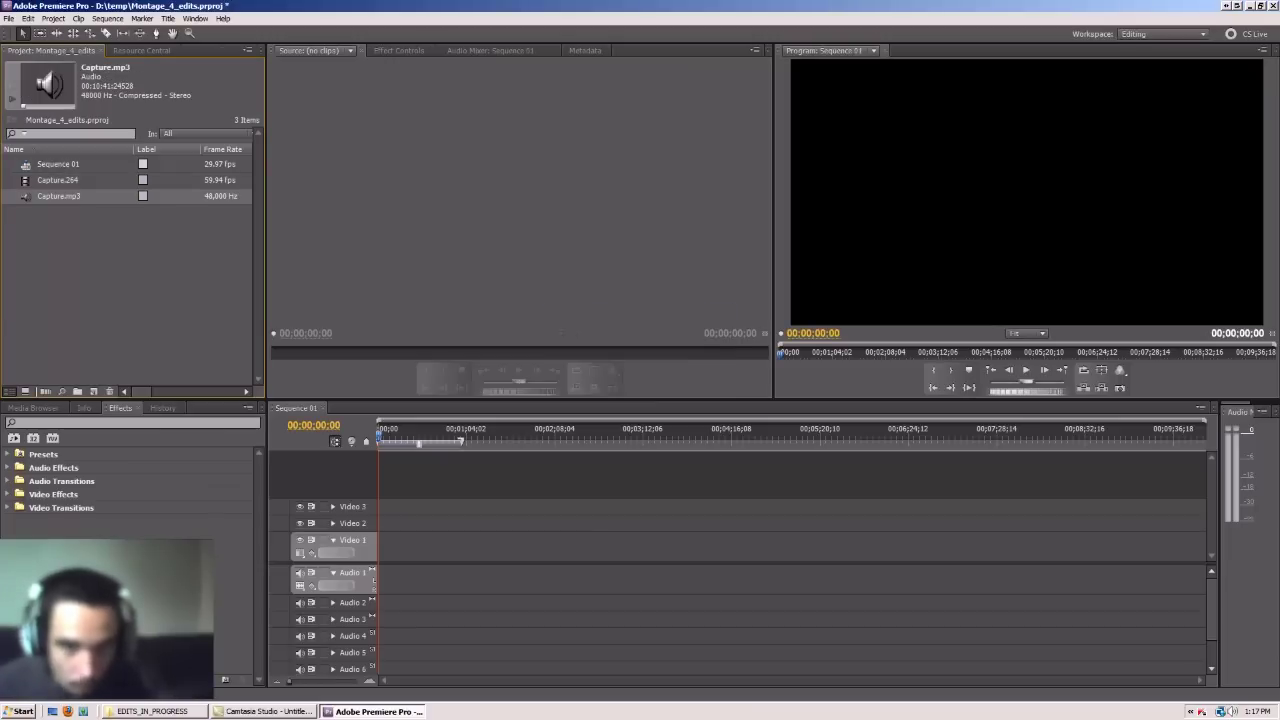
Load Capture.264 as the source clip and place it at the start of the Video 1 track
double_click(57, 180)
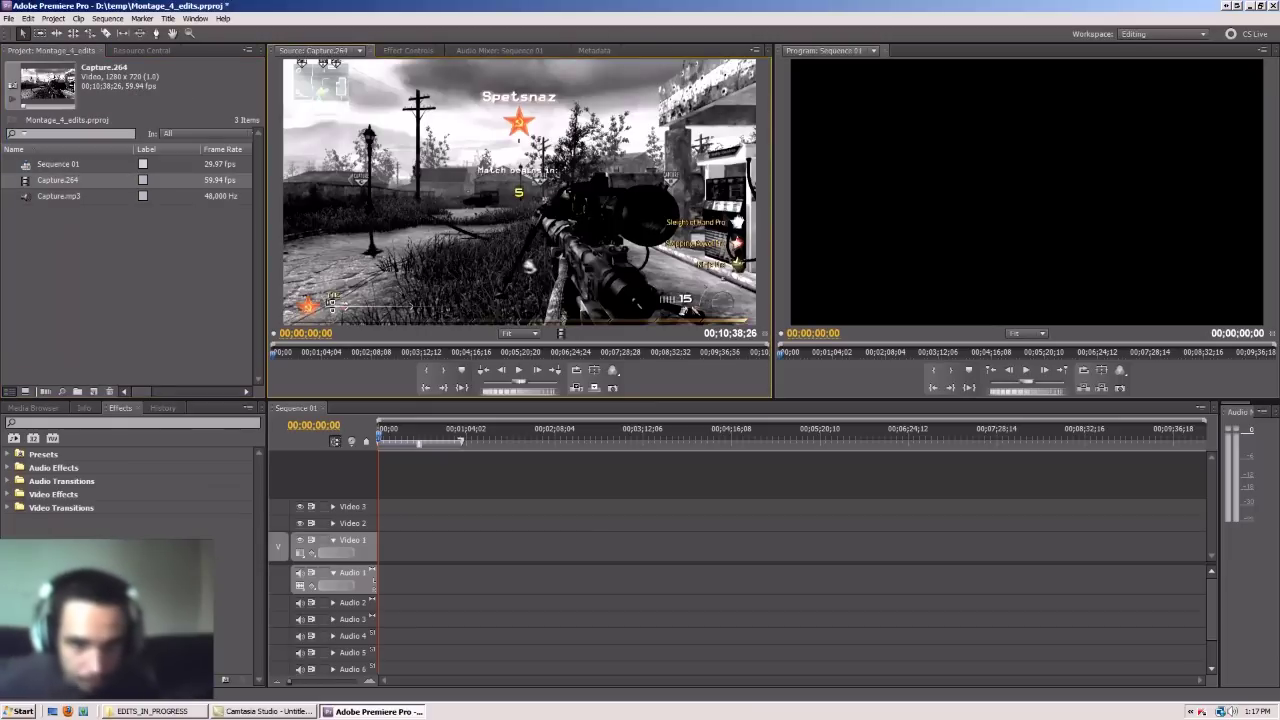
drag(556, 270, 380, 545)
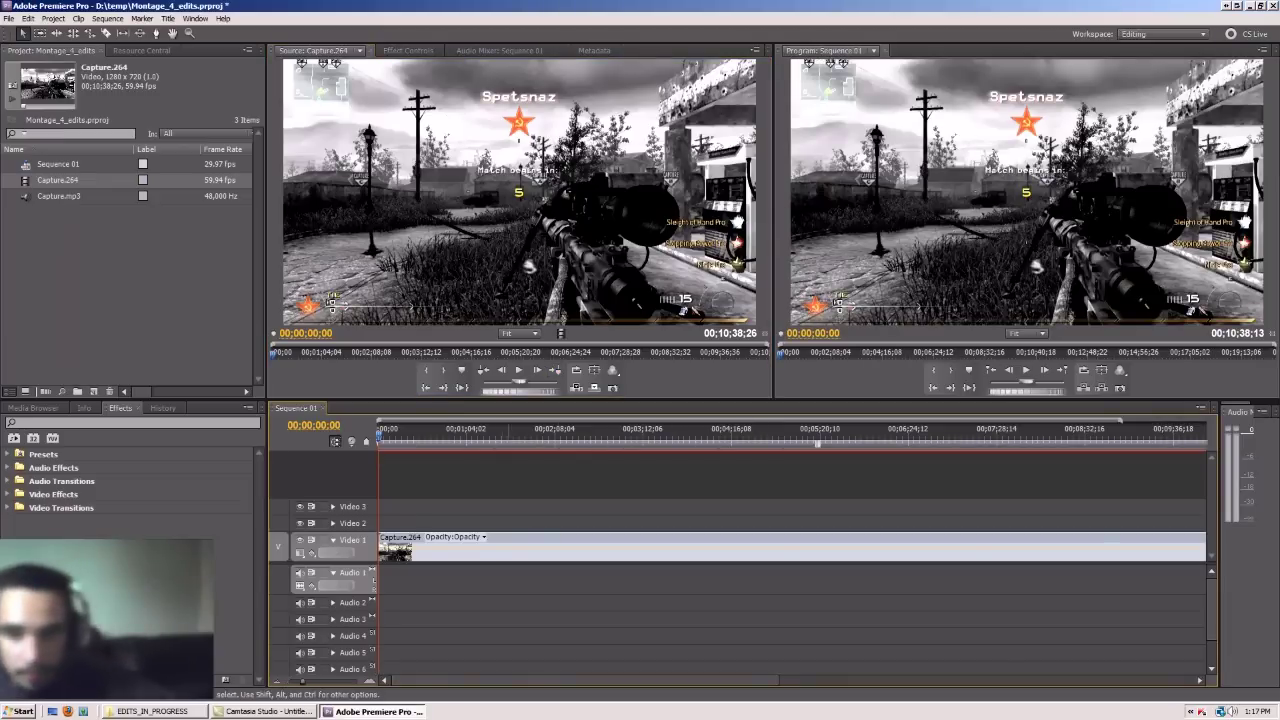
Scrub through the Capture.264 clip to about 00;06;46;23, with the timeline magnified to frame level
drag(516, 436, 549, 436)
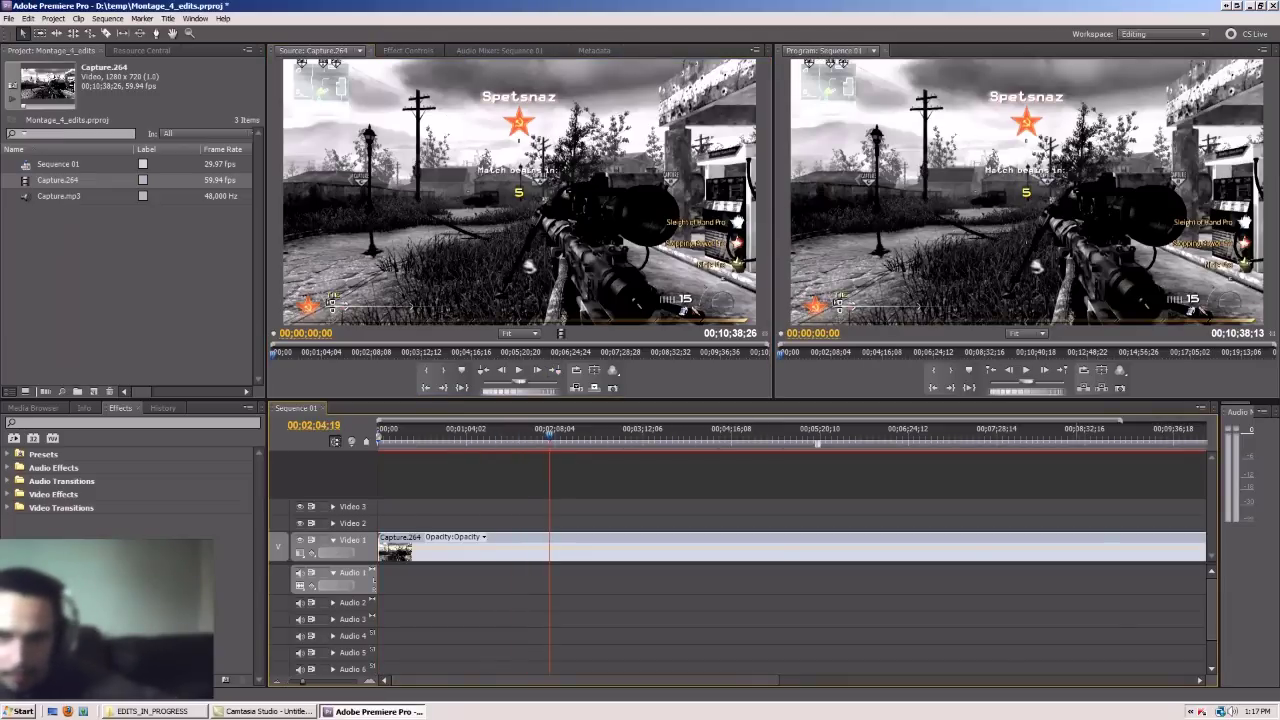
scroll(785, 555, down, 3)
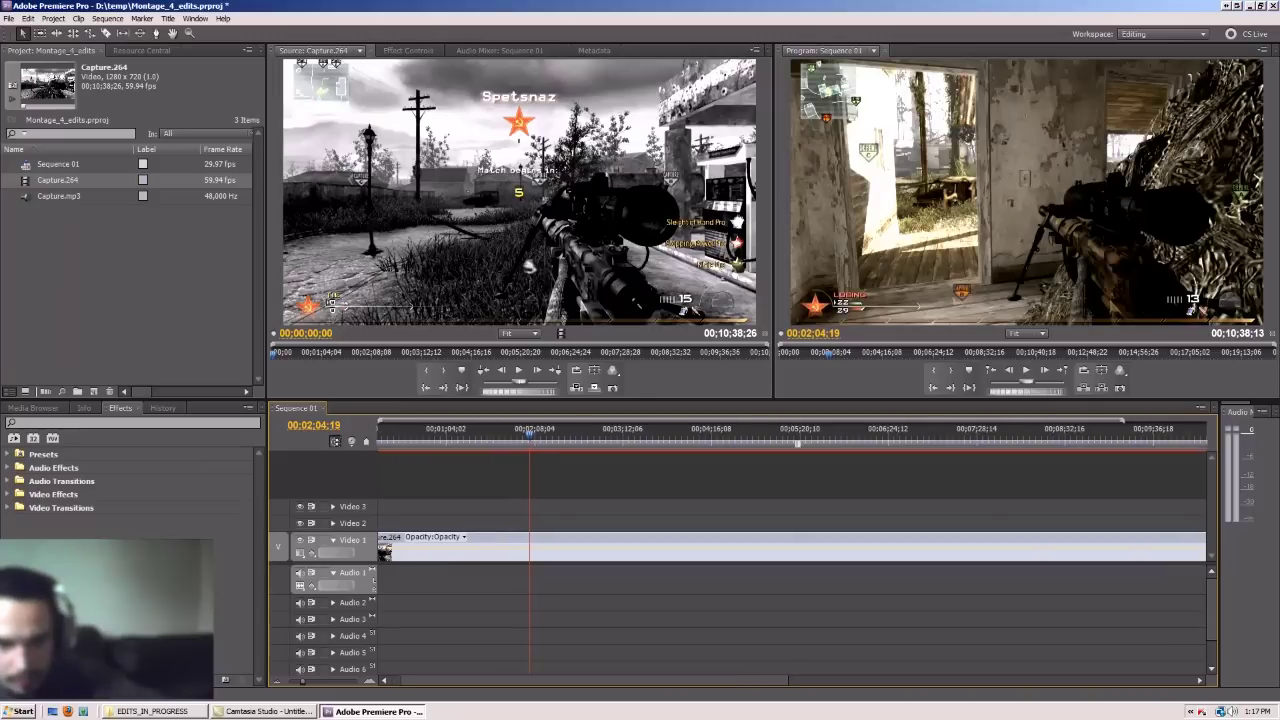
scroll(740, 440, down, 2)
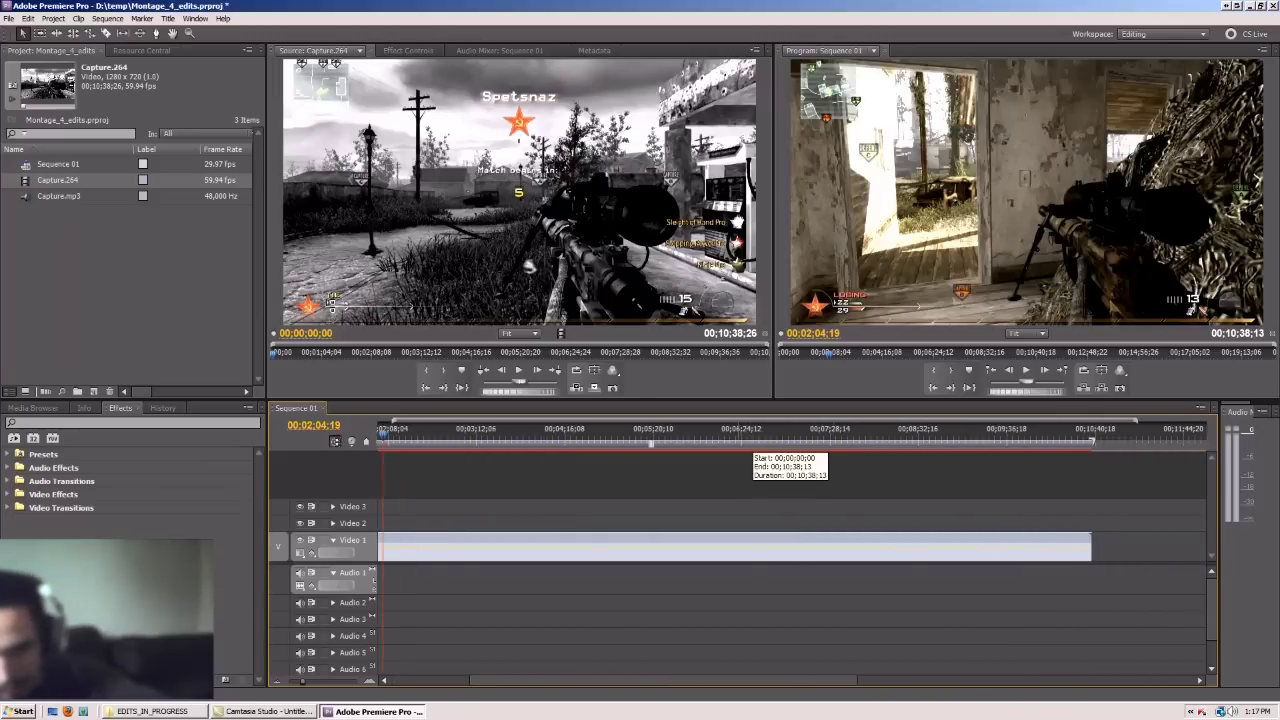
click(738, 432)
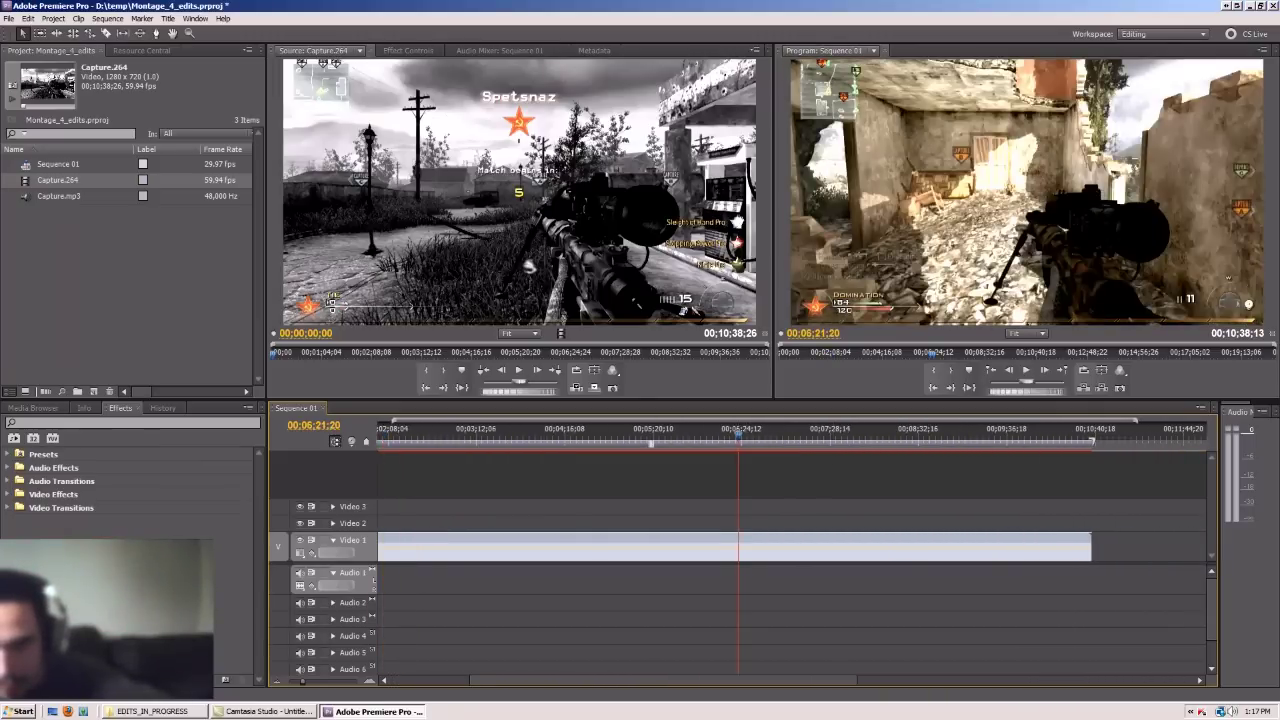
drag(738, 432, 772, 432)
key(=)
key(=)
key(=)
key(=)
key(=)
key(=)
key(=)
key(=)
key(=)
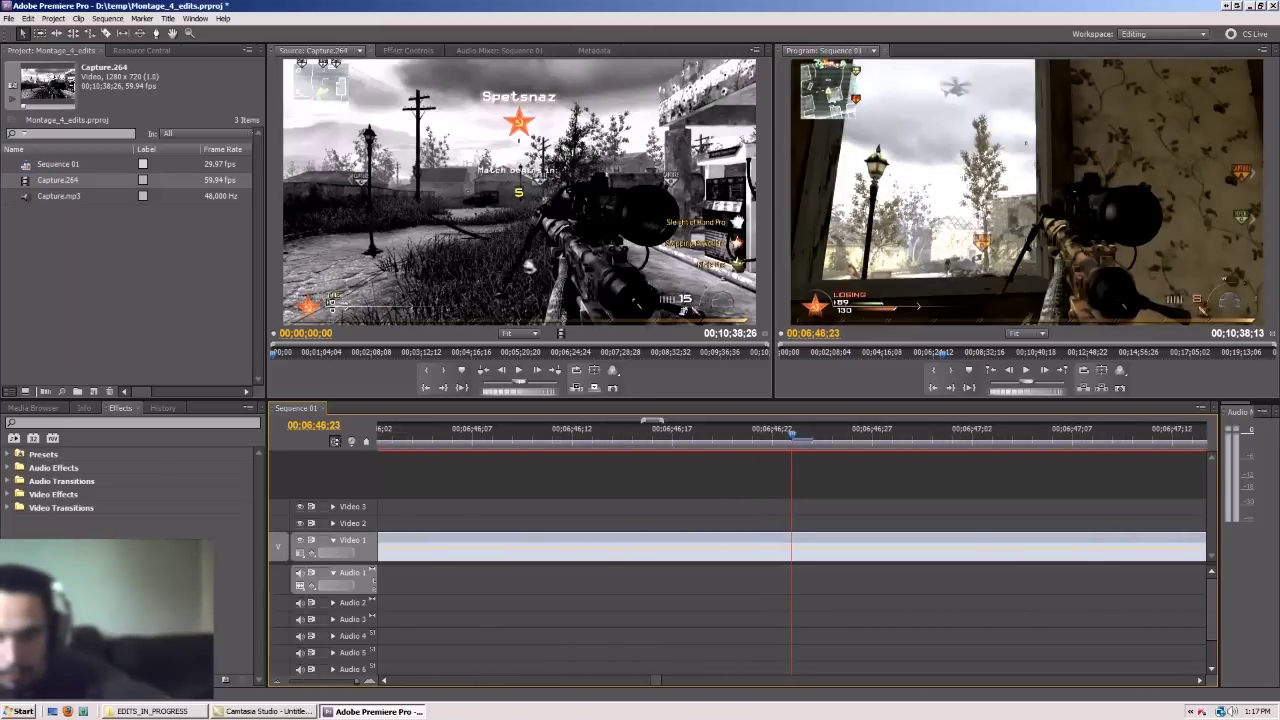
Advance the playhead frame by frame through the gameplay to 00;06;47;10
key(Right)
key(Right)
key(Right)
key(Right)
key(Right)
key(Right)
key(Right)
key(Right)
key(Right)
key(Right)
key(Right)
key(Right)
key(Right)
key(Right)
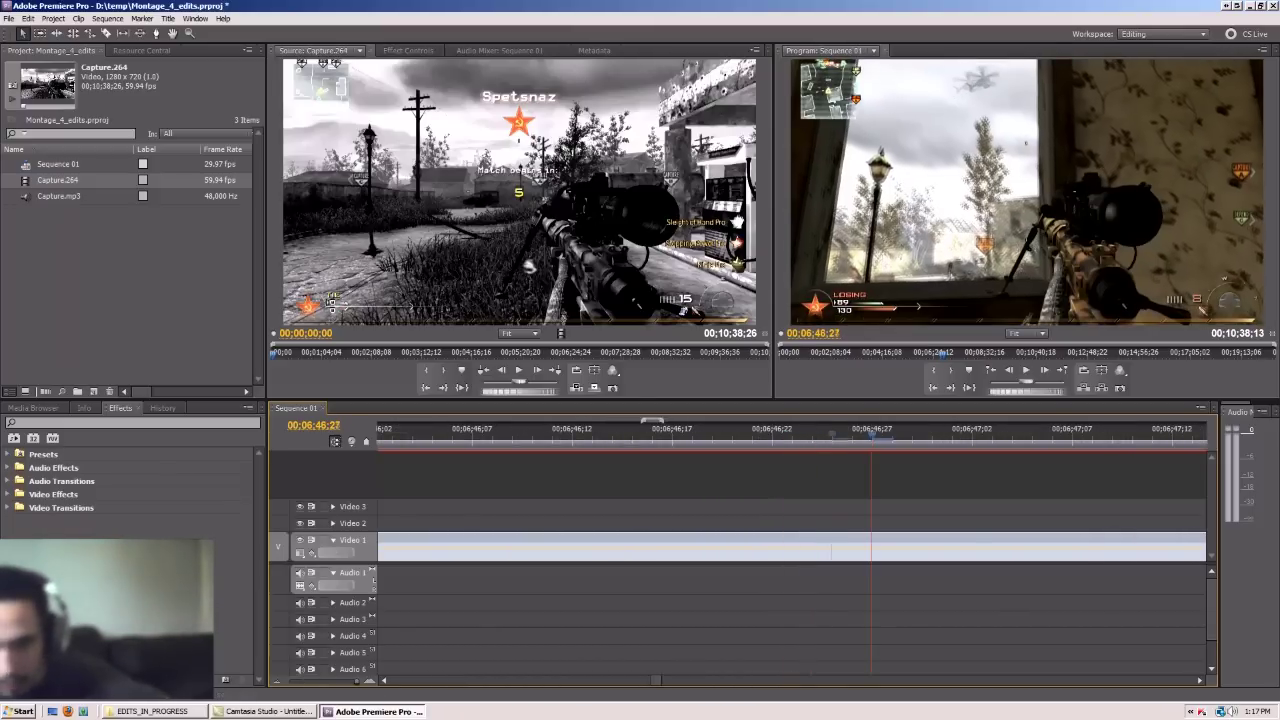
key(Right)
key(Right)
key(Right)
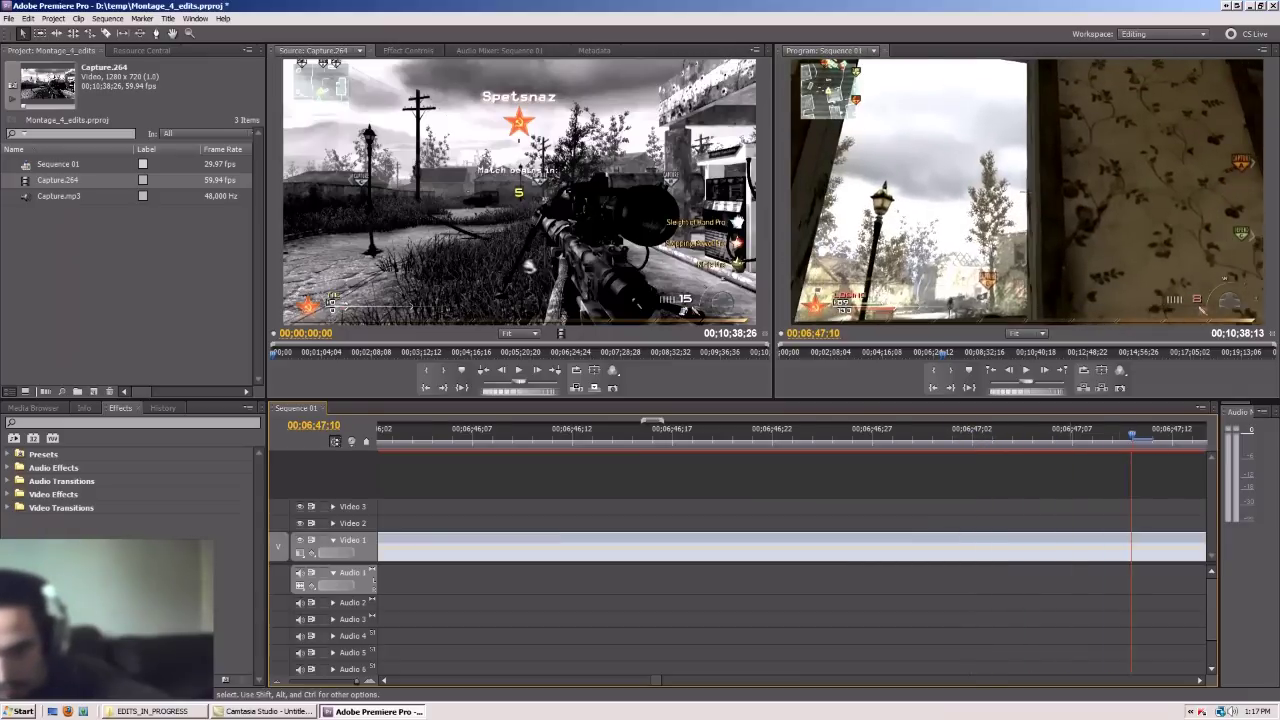
Fine-tune the playhead to the cut frame at 00;06;48;12
scroll(790, 547, down, 5)
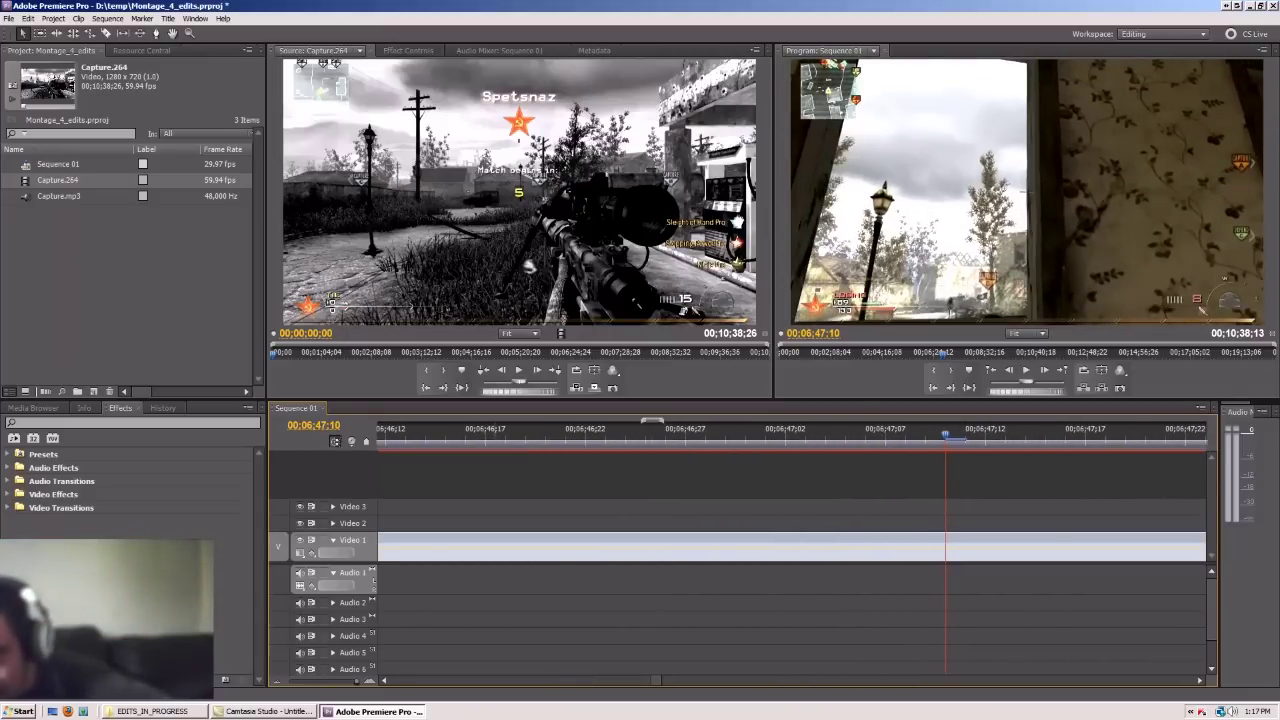
key(minus)
click(992, 435)
scroll(790, 547, down, 3)
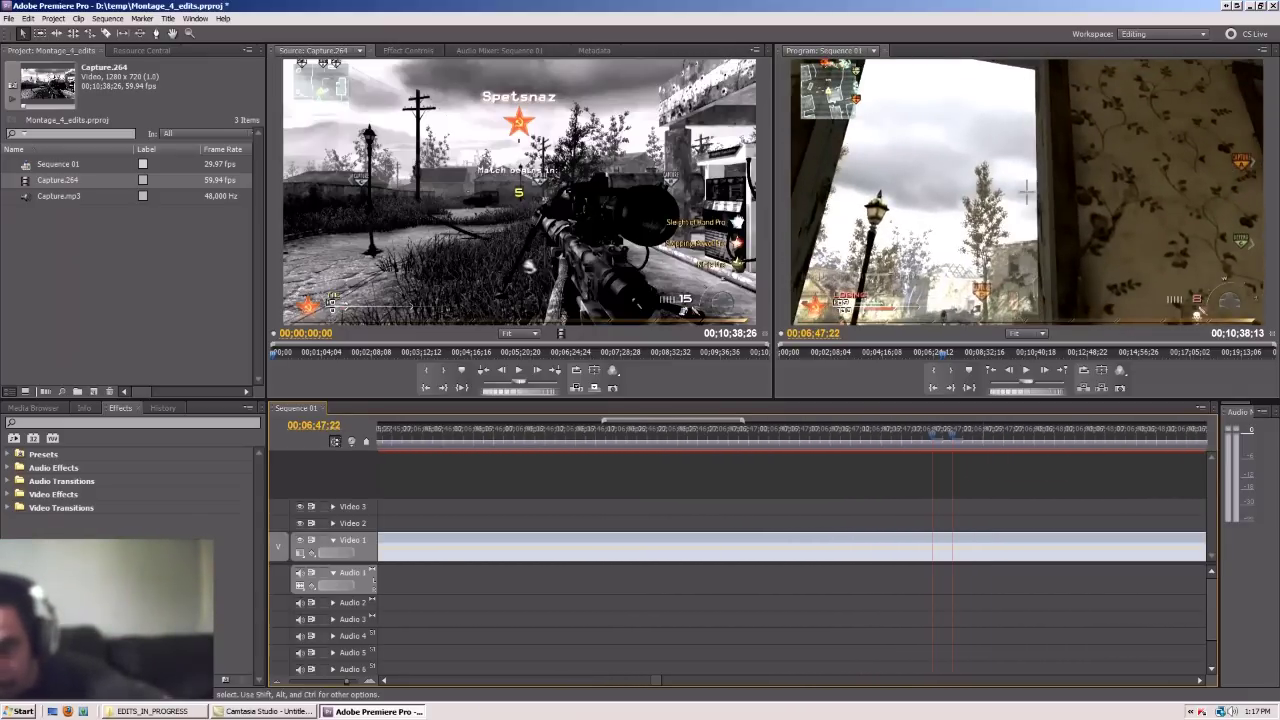
click(968, 435)
scroll(790, 547, down, 1)
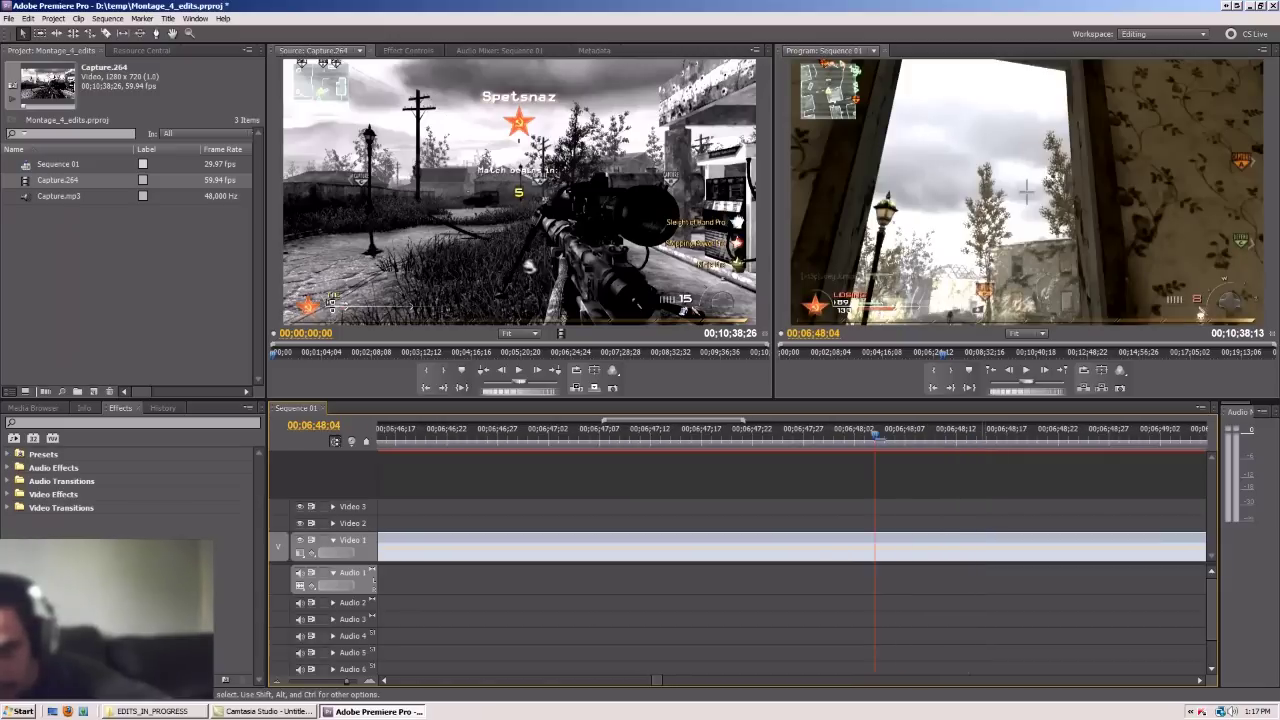
key(Left)
key(Left)
key(Left)
key(Left)
key(Left)
key(Left)
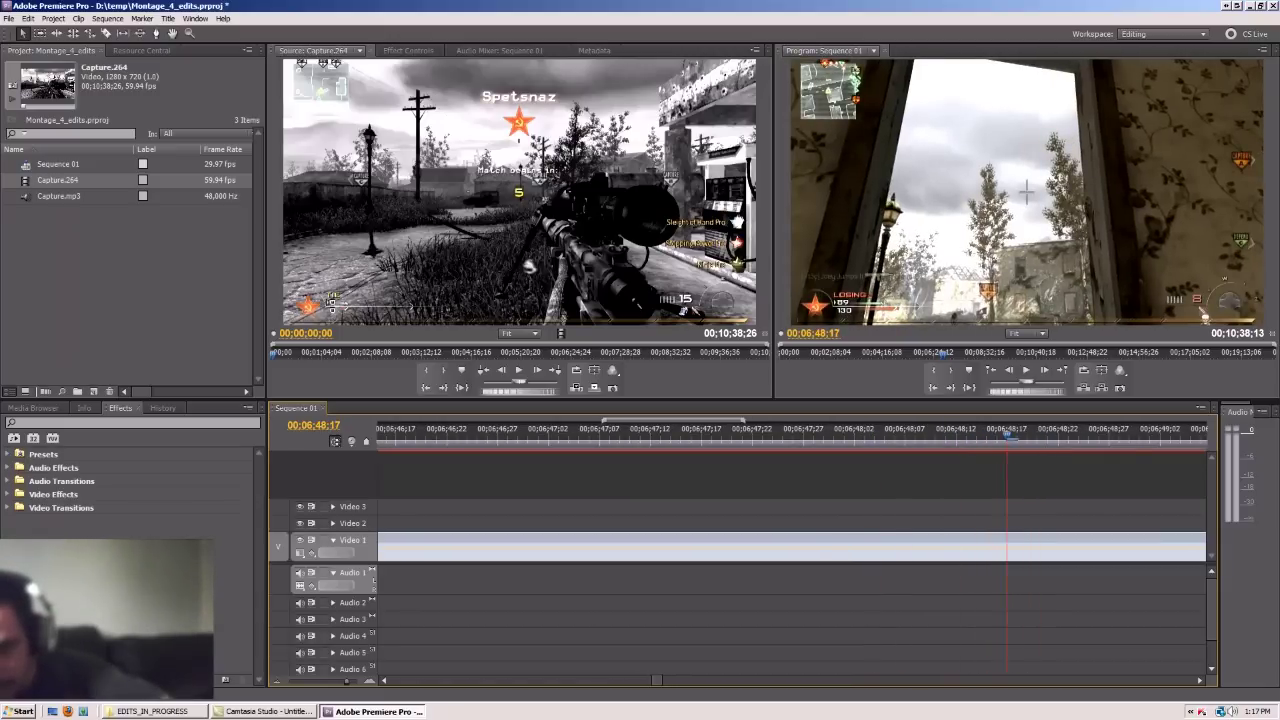
key(Left)
key(Left)
key(Left)
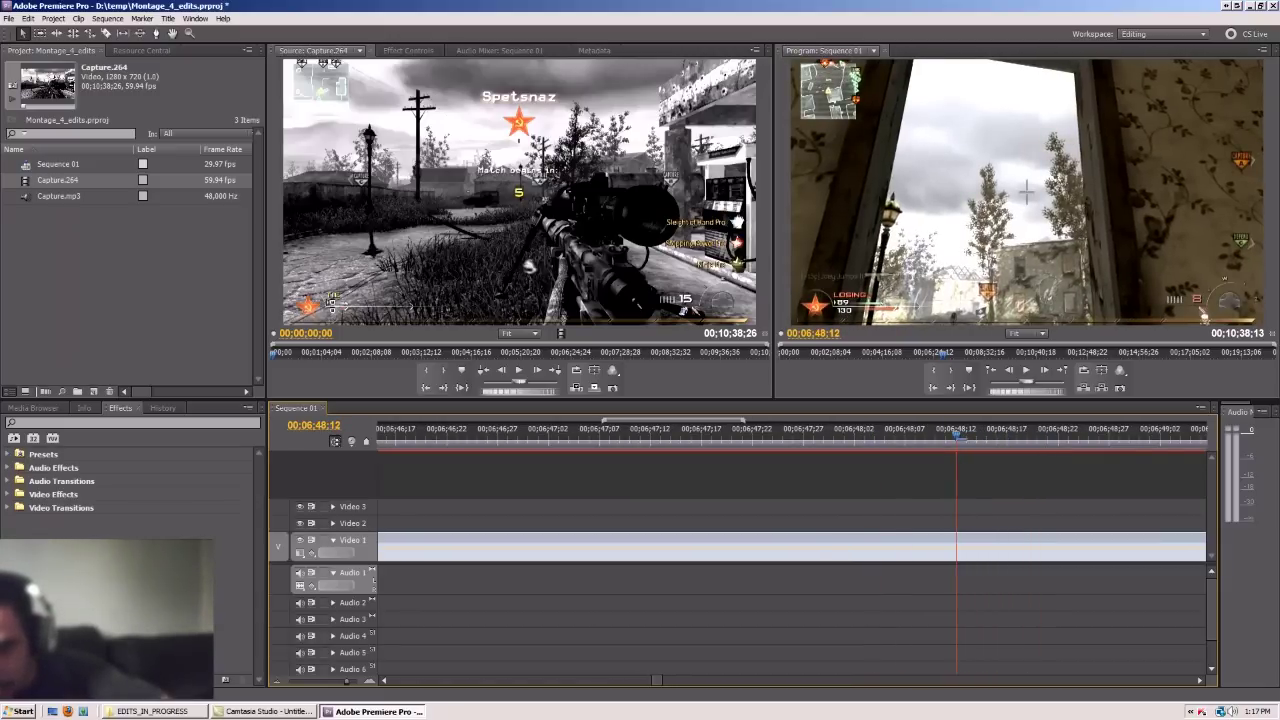
key(Right)
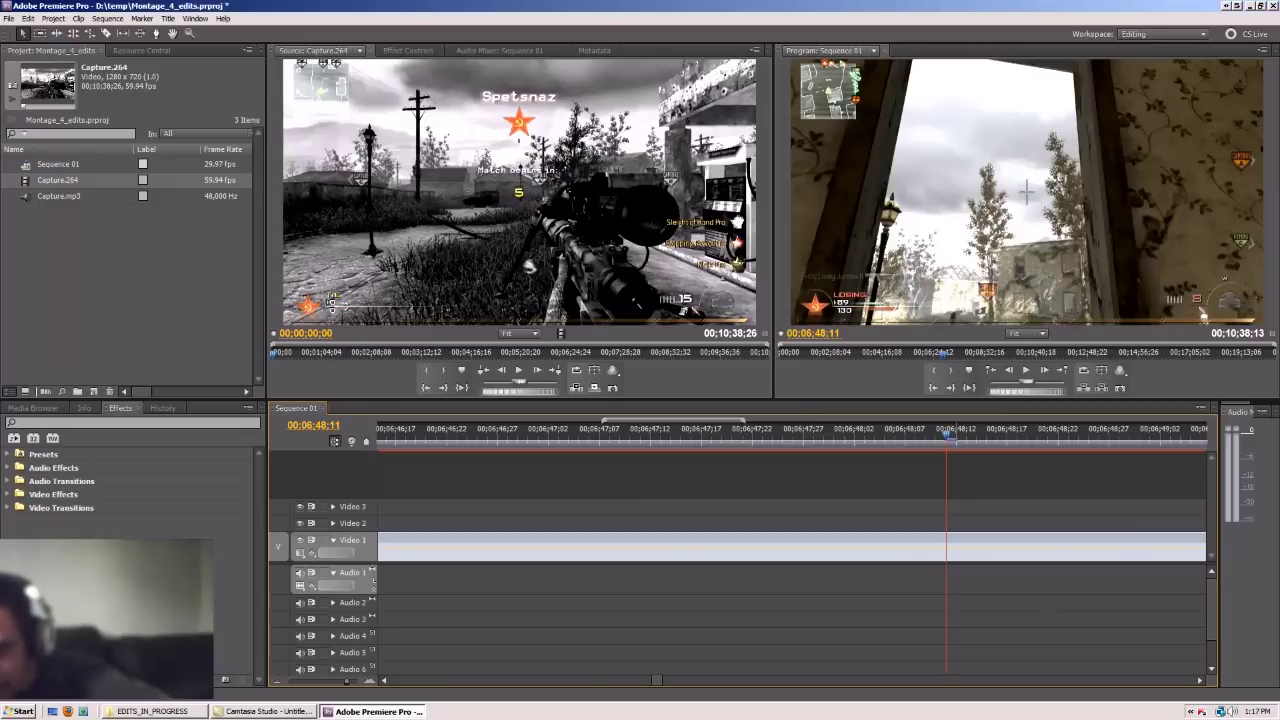
key(Right)
key(Right)
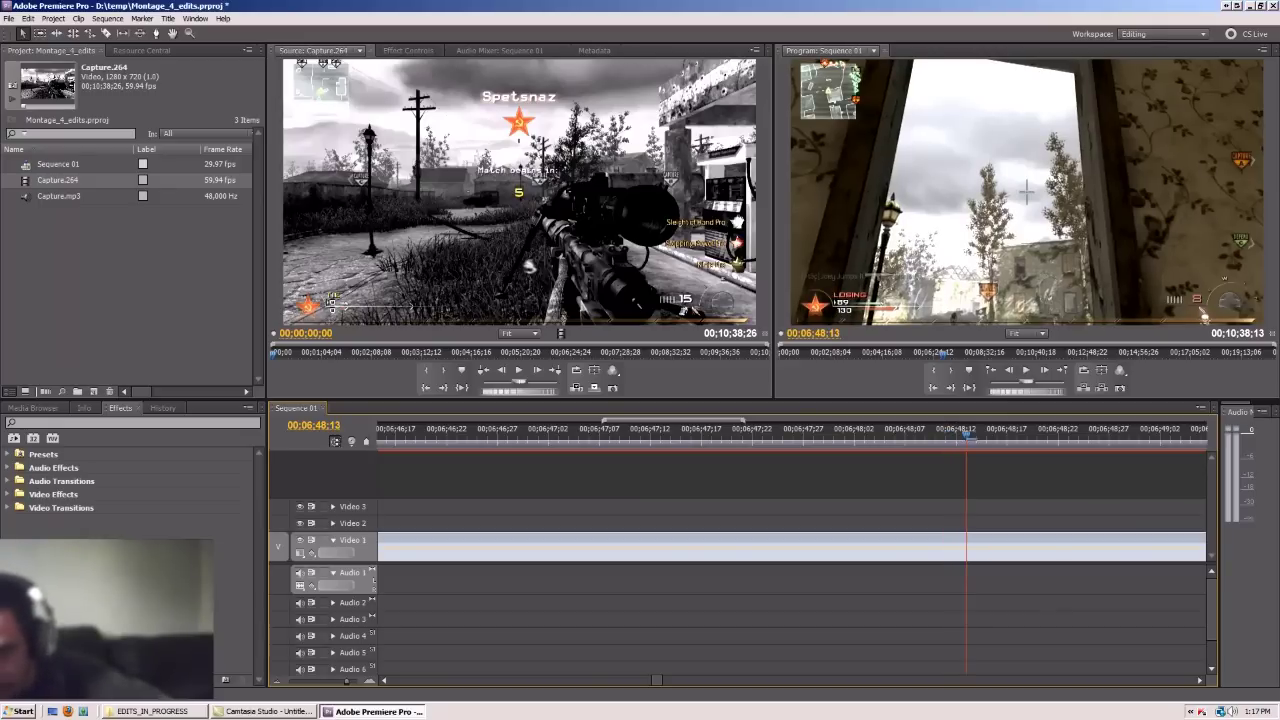
key(Left)
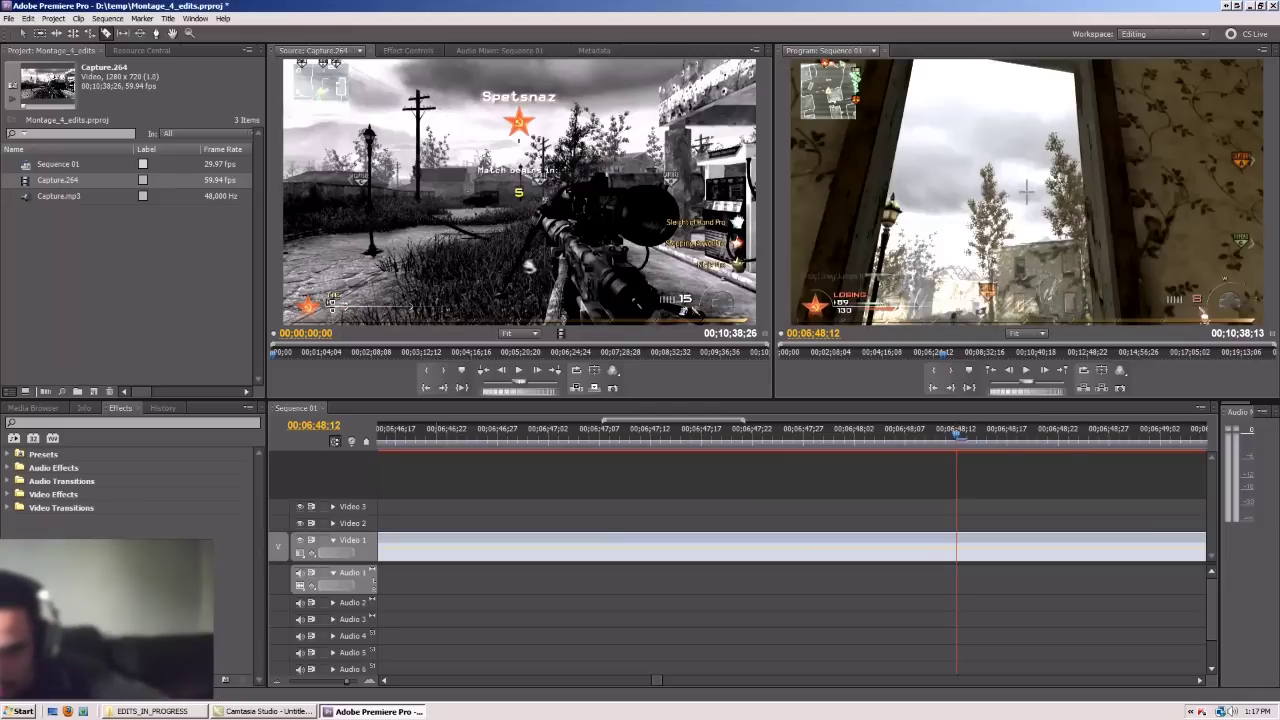
Place Capture.mp3 on the Audio 1 track, aligned with the start of the Capture.264 clip
drag(58, 196, 397, 580)
key(minus)
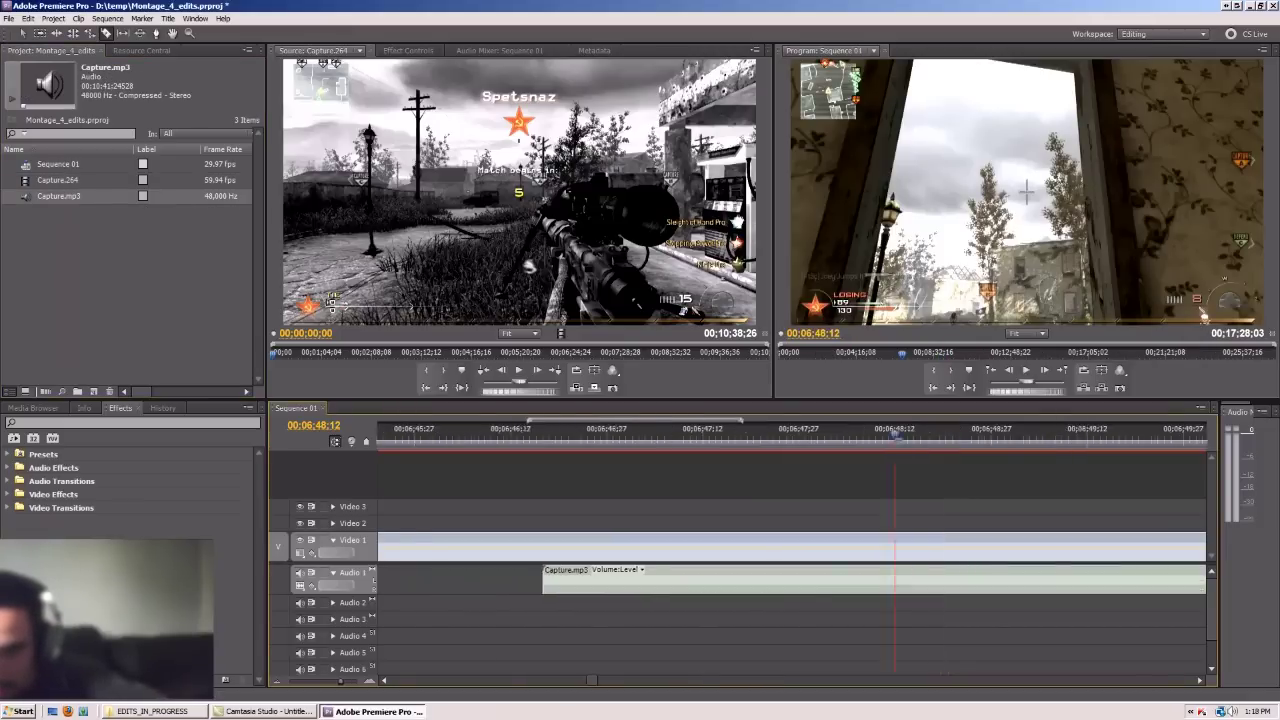
key(backslash)
click(717, 580)
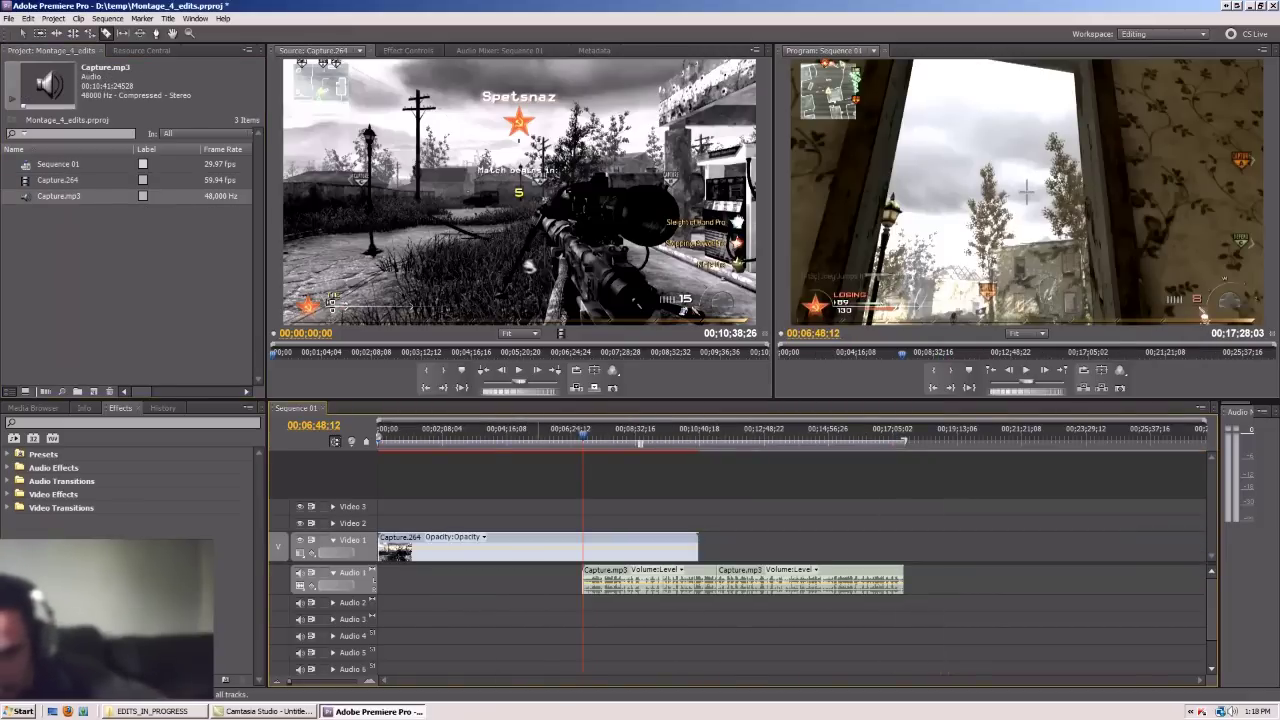
key(ctrl+z)
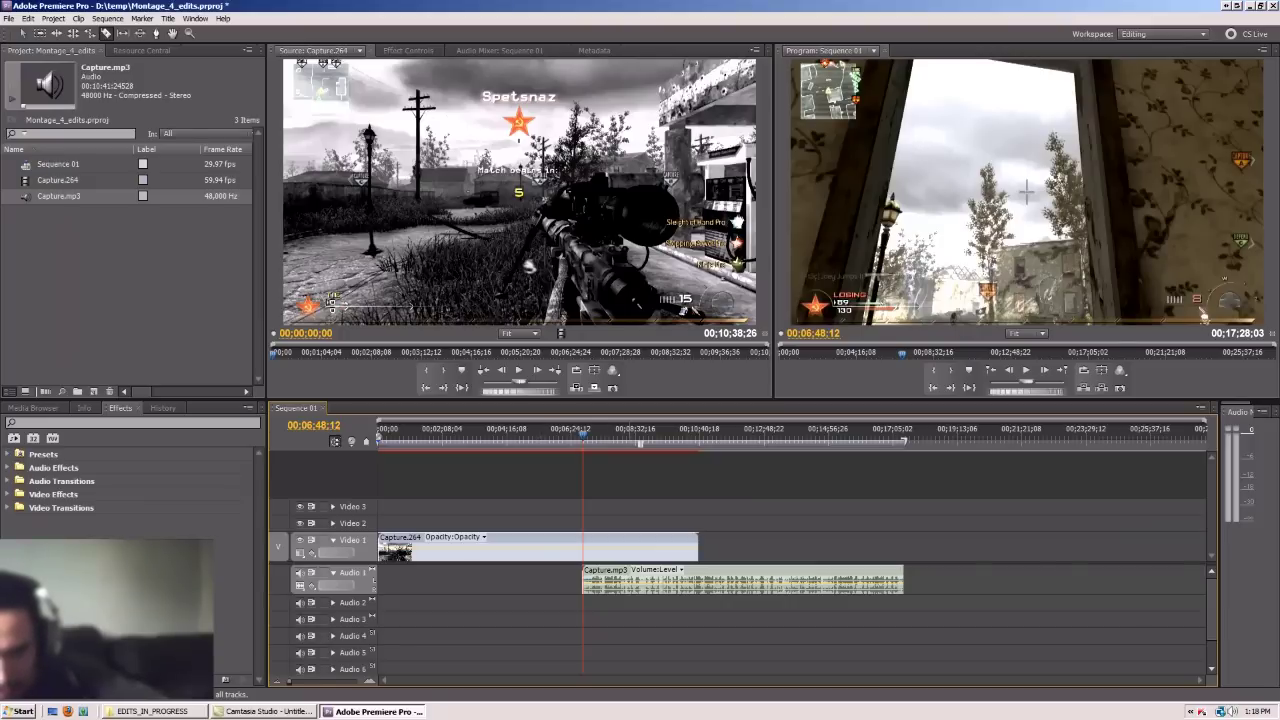
click(23, 33)
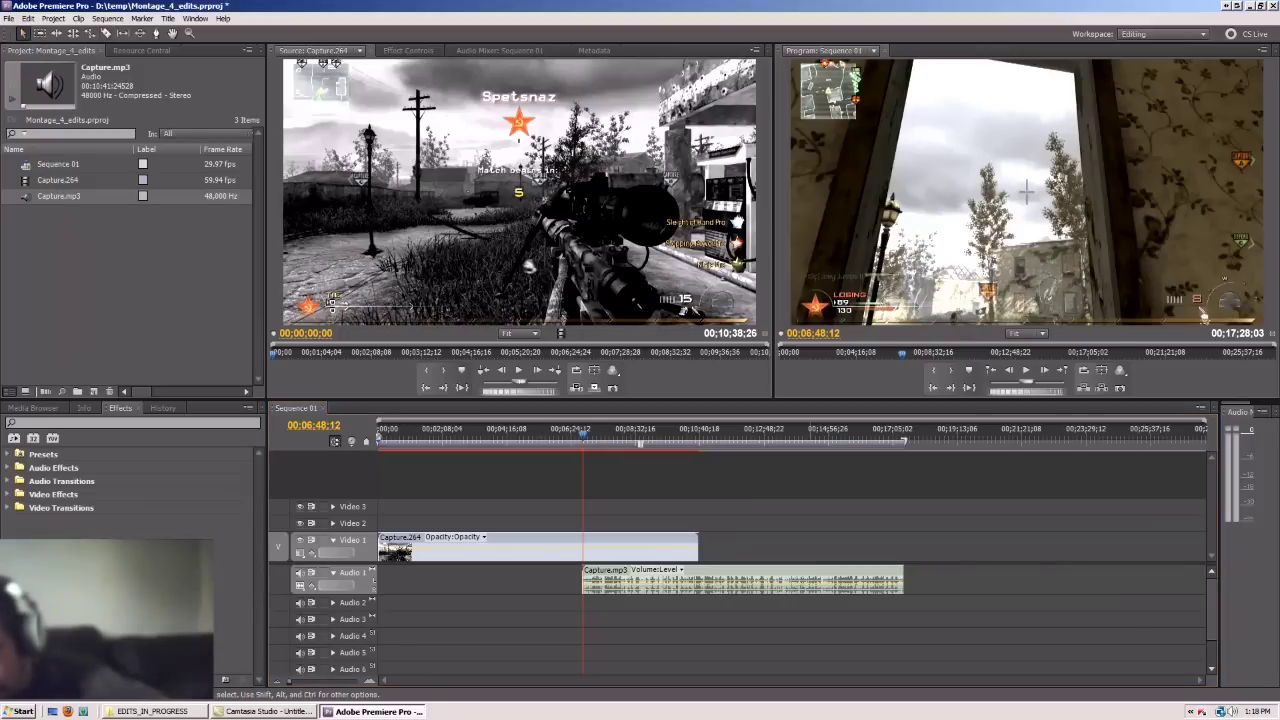
drag(804, 544, 552, 581)
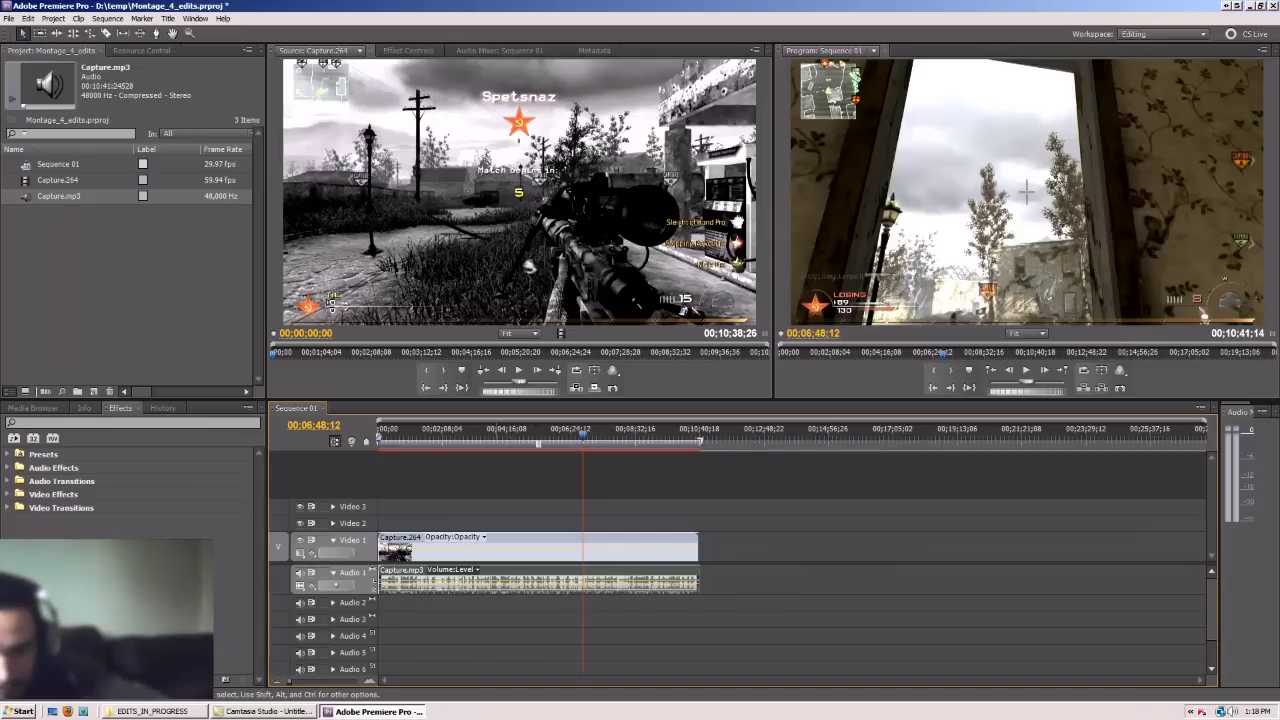
Split both the Capture.264 video and Capture.mp3 audio clips at 00;06;48;12
click(106, 33)
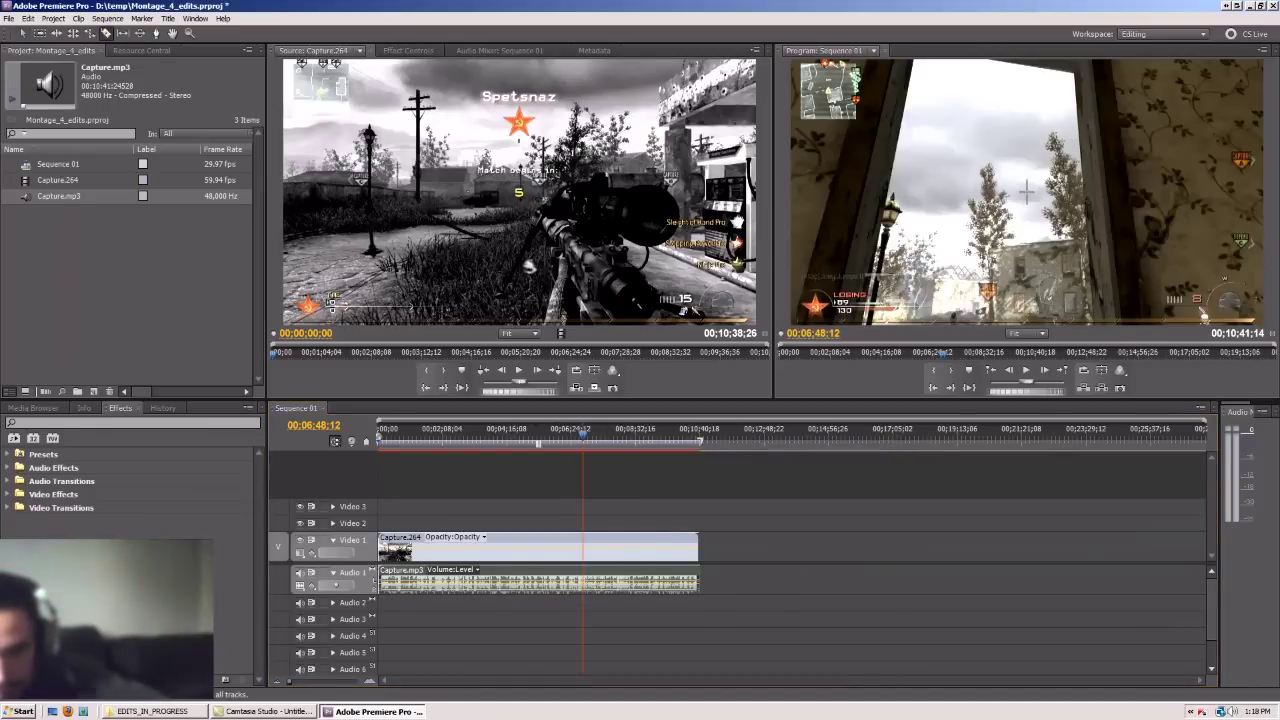
key(ctrl+k)
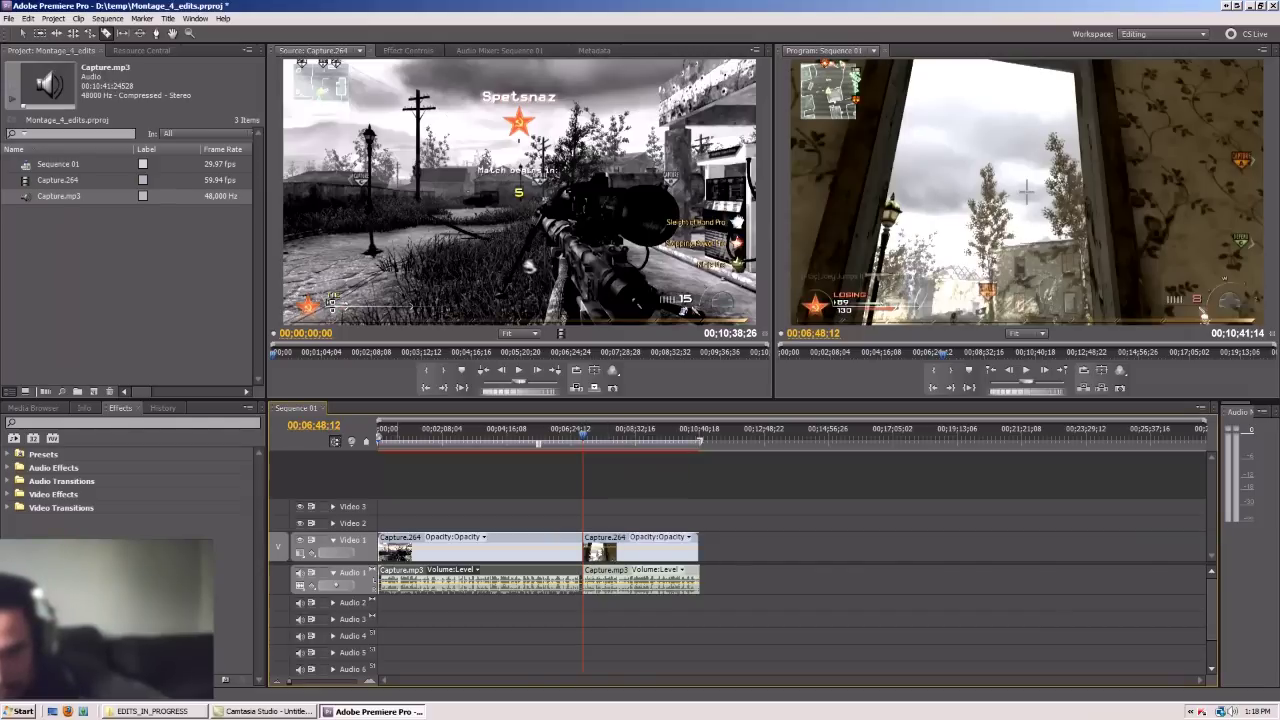
Split both the Capture.264 video and Capture.mp3 audio clips at 00;06;52;12, just after the kill
key(=)
key(=)
key(=)
key(=)
key(=)
key(=)
key(=)
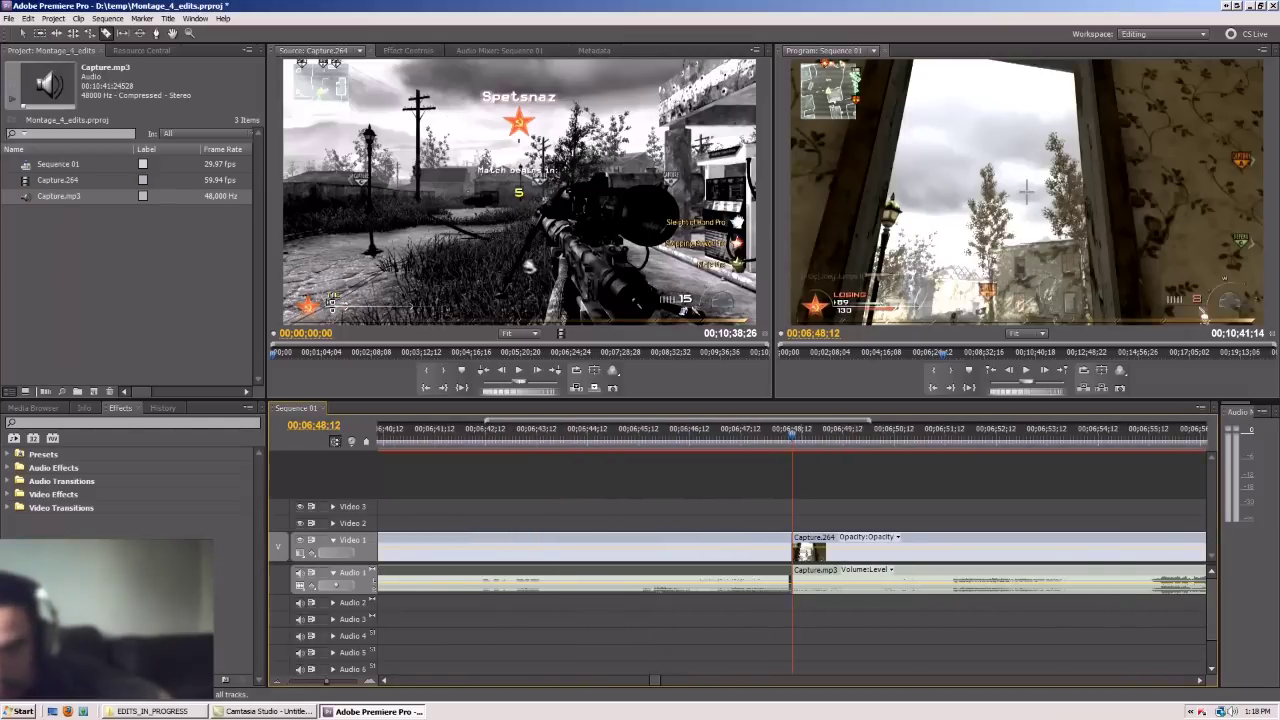
scroll(792, 560, down, 4)
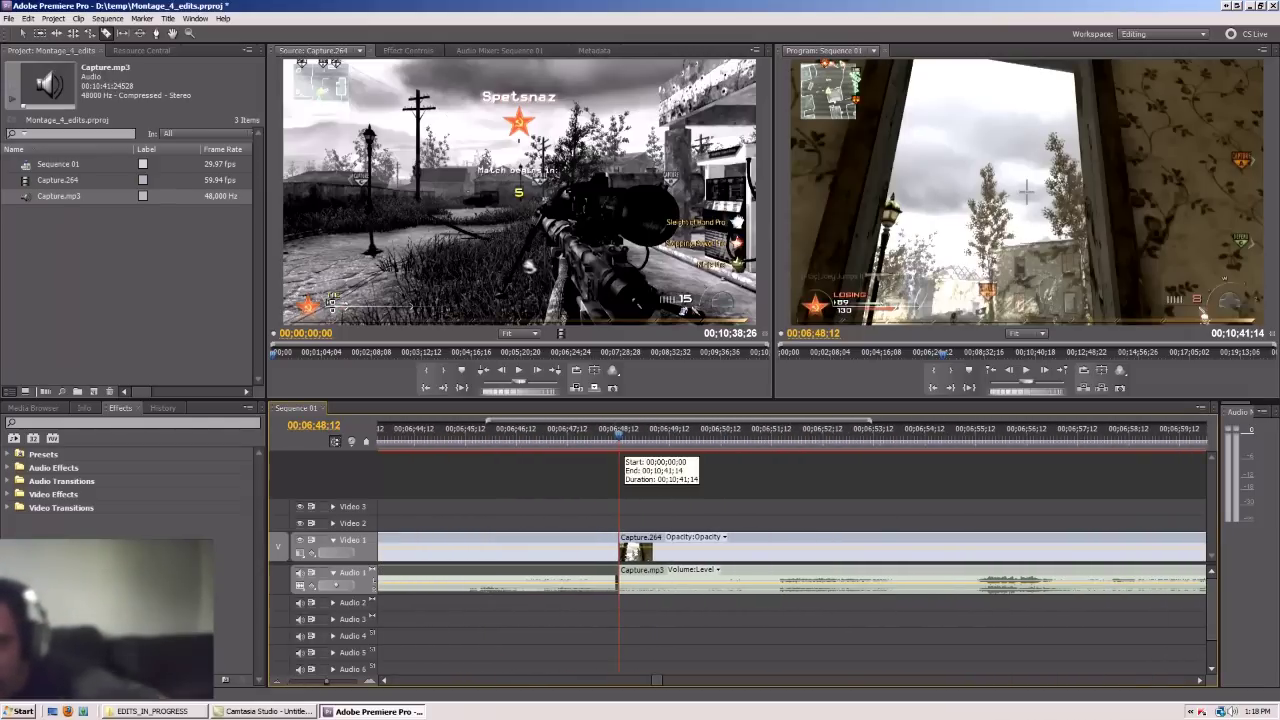
key(space)
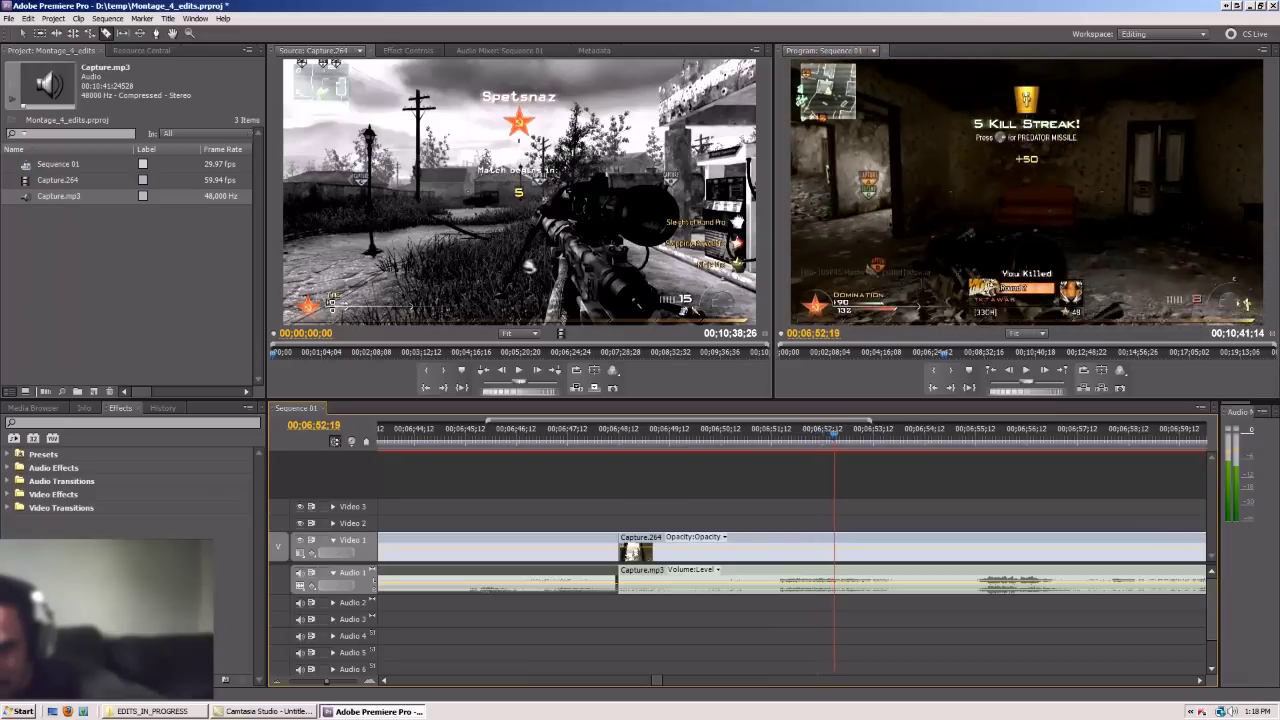
drag(843, 435, 823, 435)
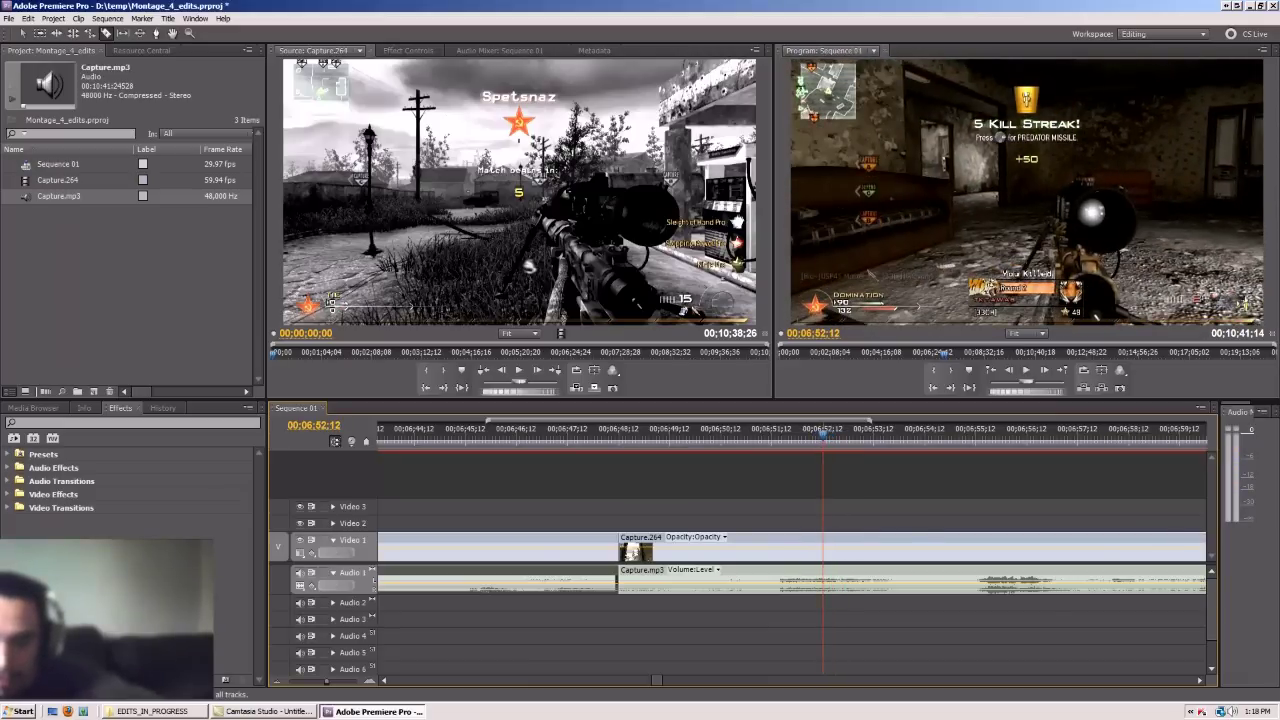
key(ctrl+k)
key(ctrl+shift+k)
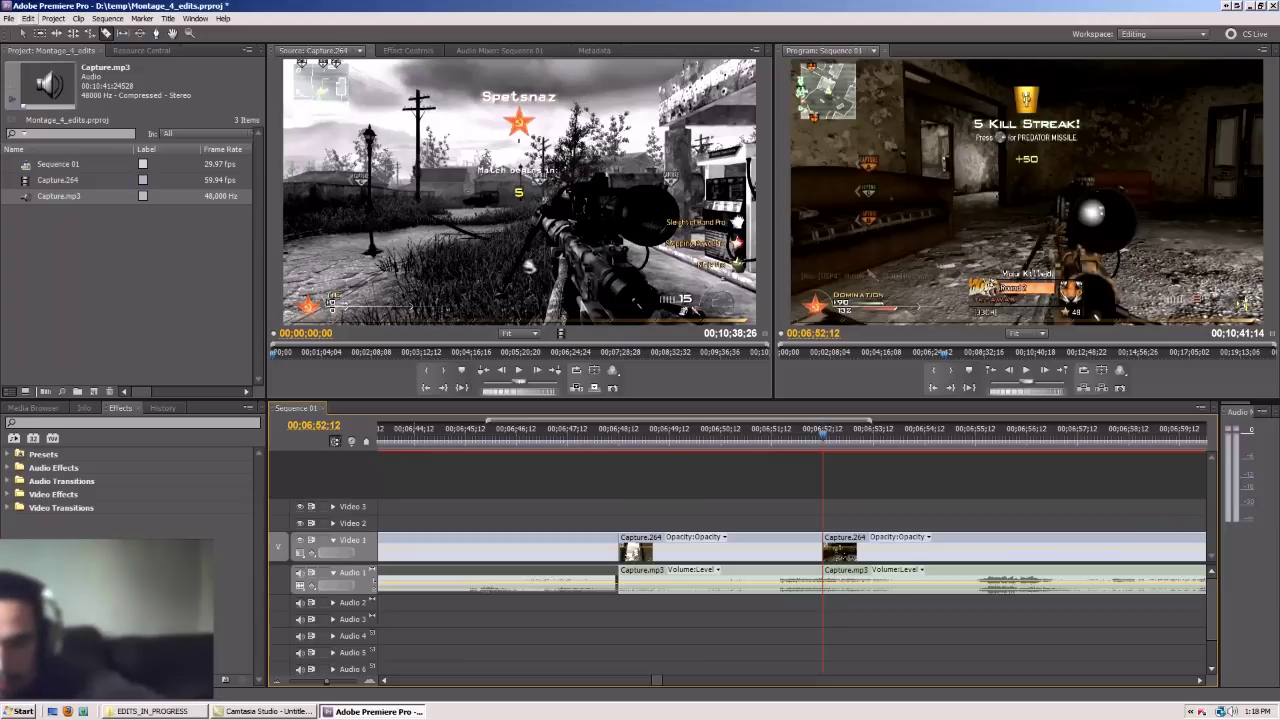
Delete the video and audio segments before and after the cut-out clip, keeping only the section between the two splits
key(v)
drag(460, 510, 557, 612)
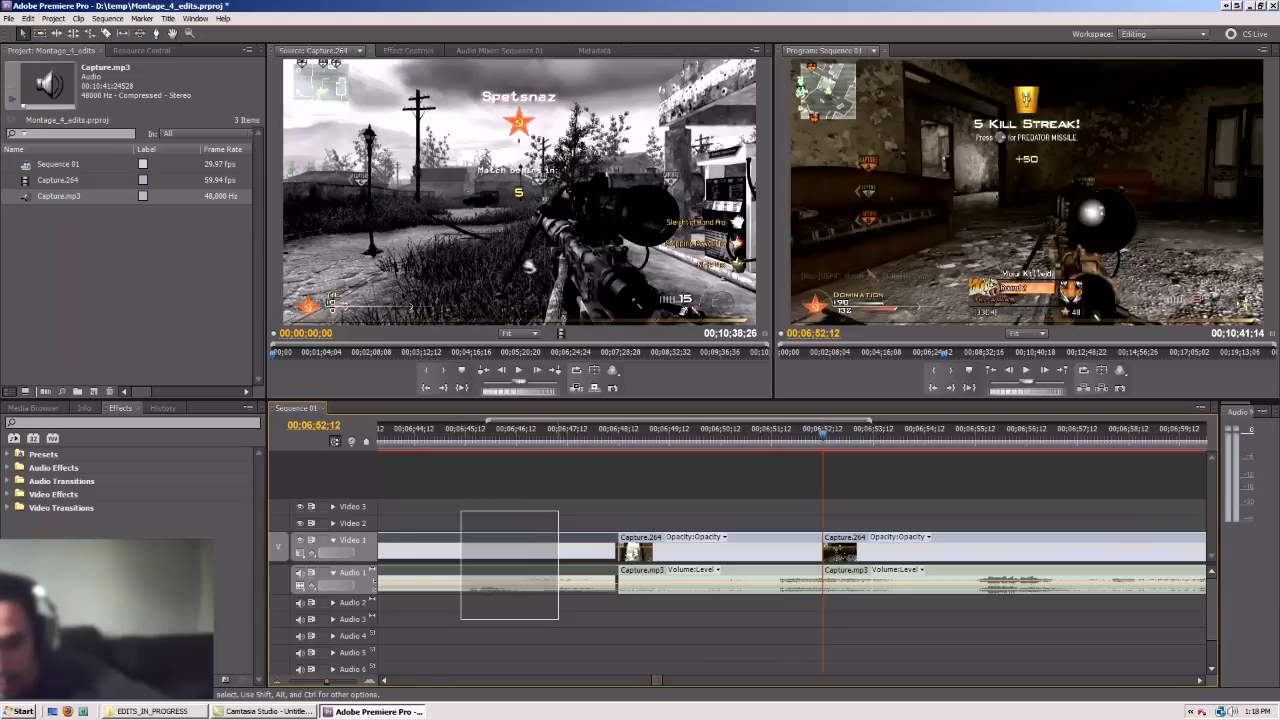
key(Delete)
drag(940, 492, 960, 585)
key(Delete)
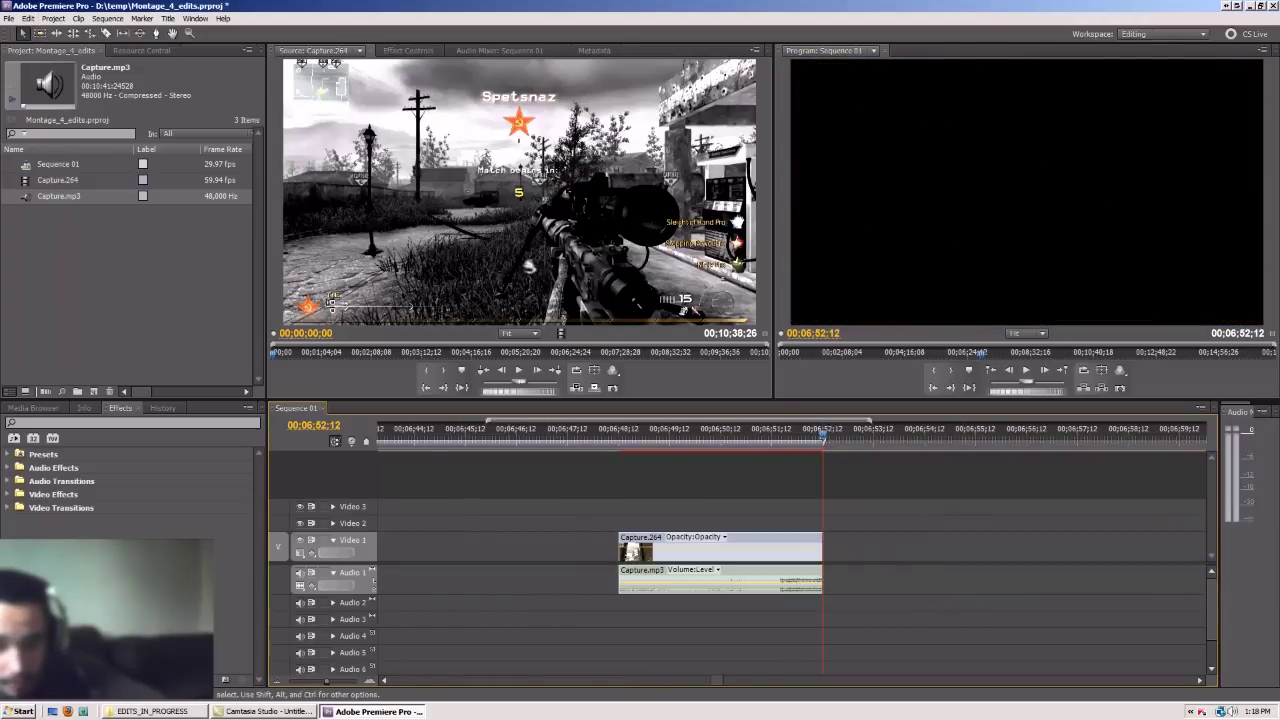
Move the remaining video and audio clip to the start of the sequence at 00;00;00;00
drag(326, 681, 289, 681)
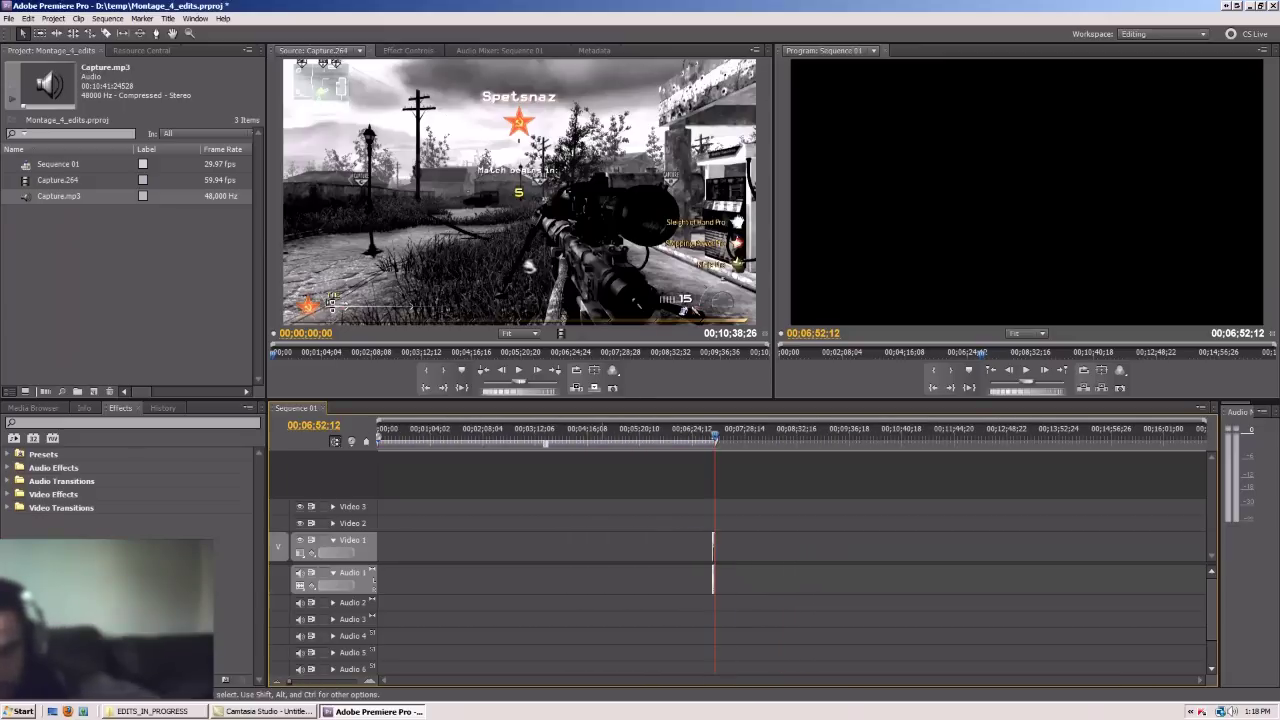
drag(713, 545, 378, 547)
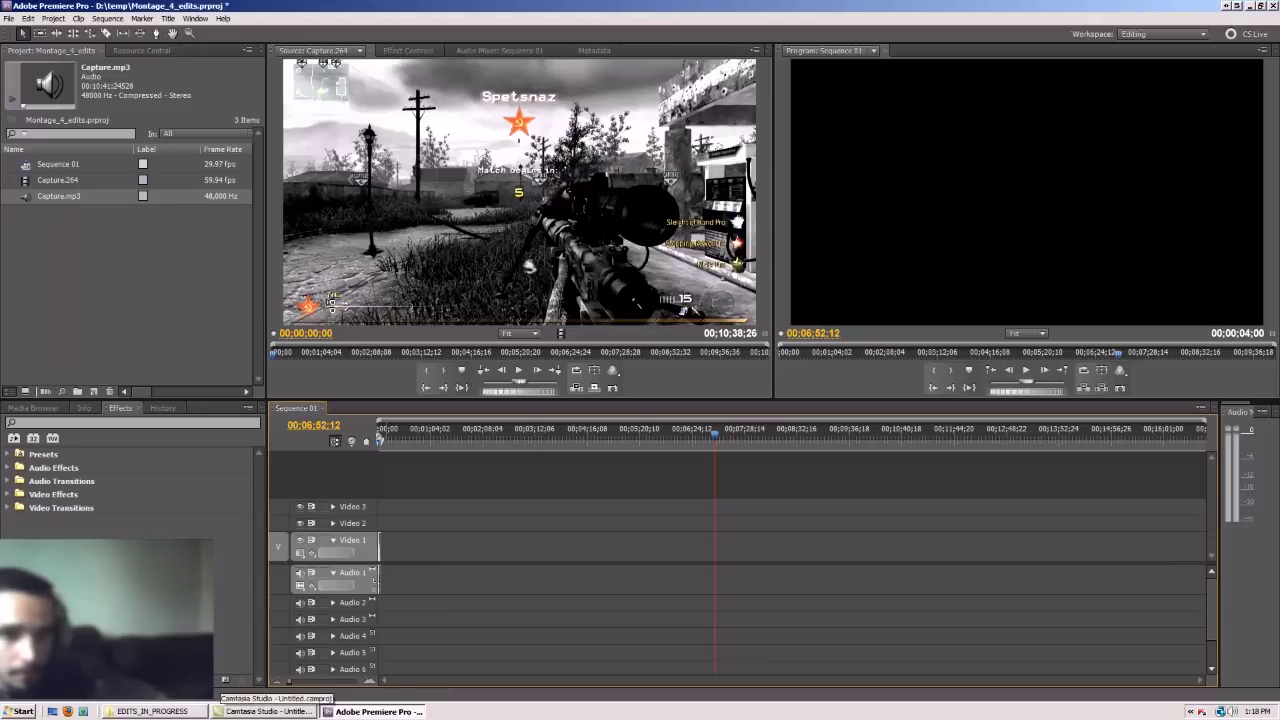
drag(289, 681, 297, 681)
drag(480, 681, 437, 681)
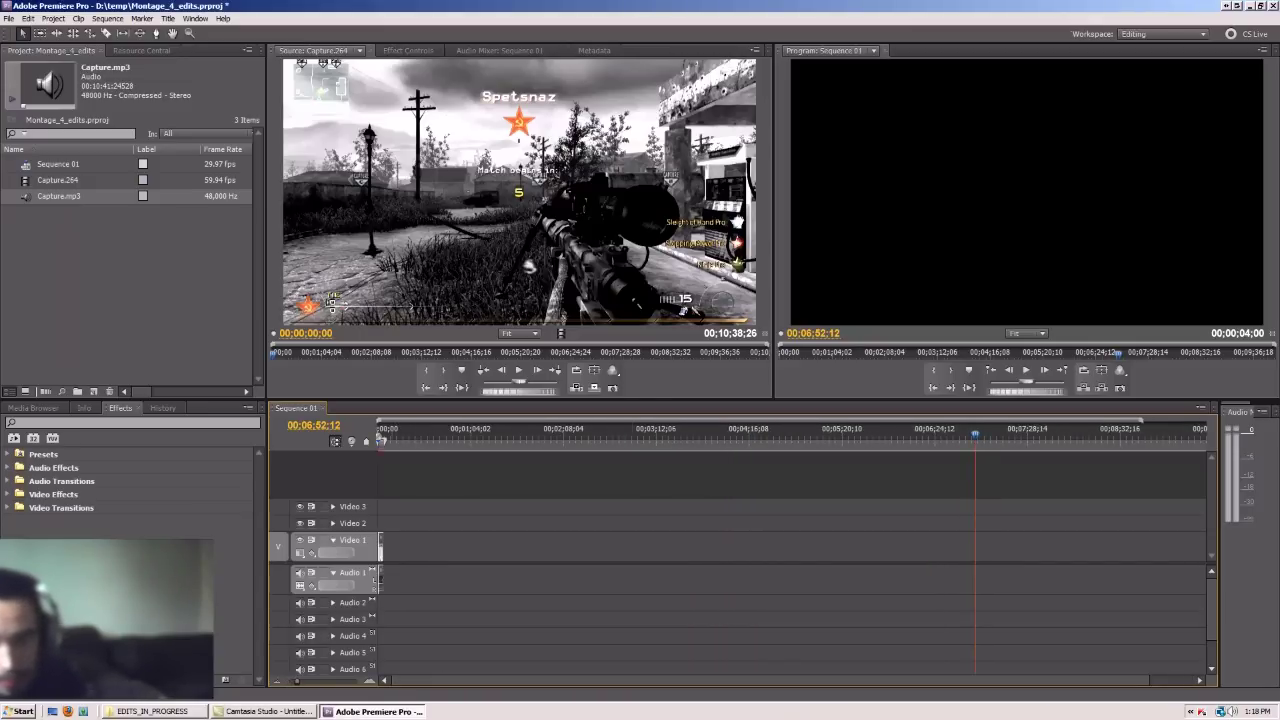
Play back the trimmed clip from the start of the sequence to check its picture and sound
click(1026, 370)
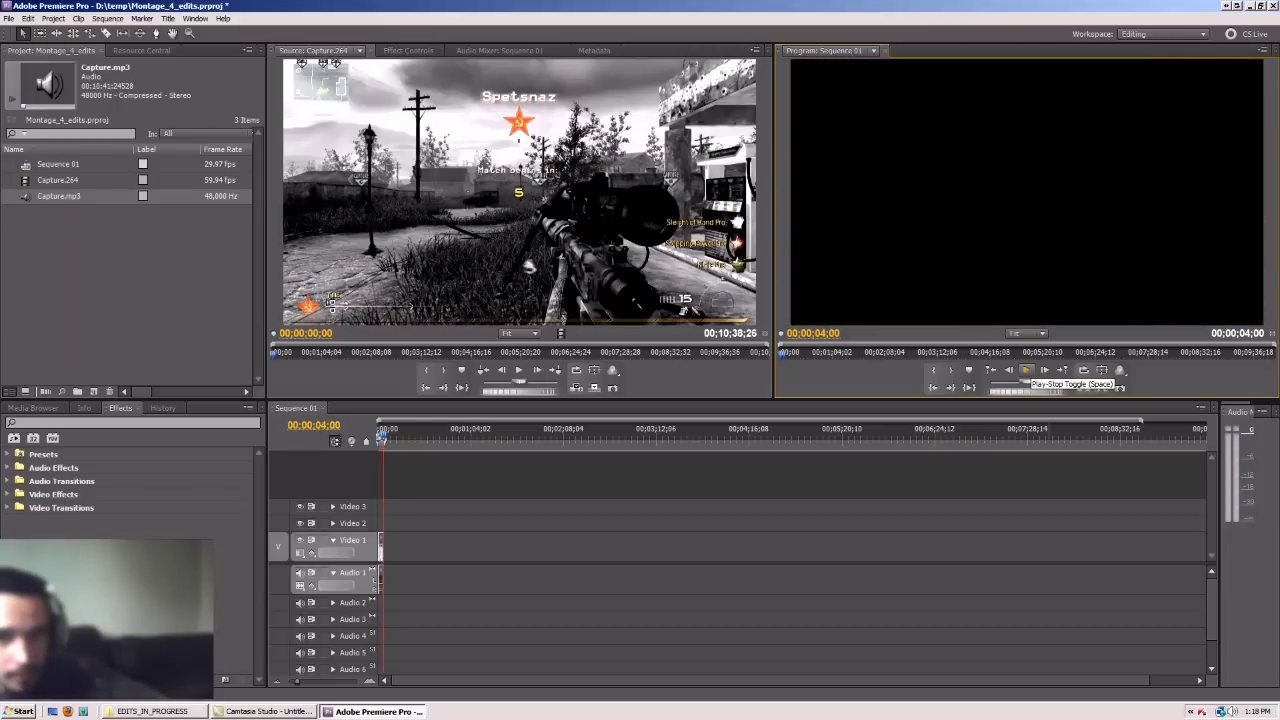
click(1026, 370)
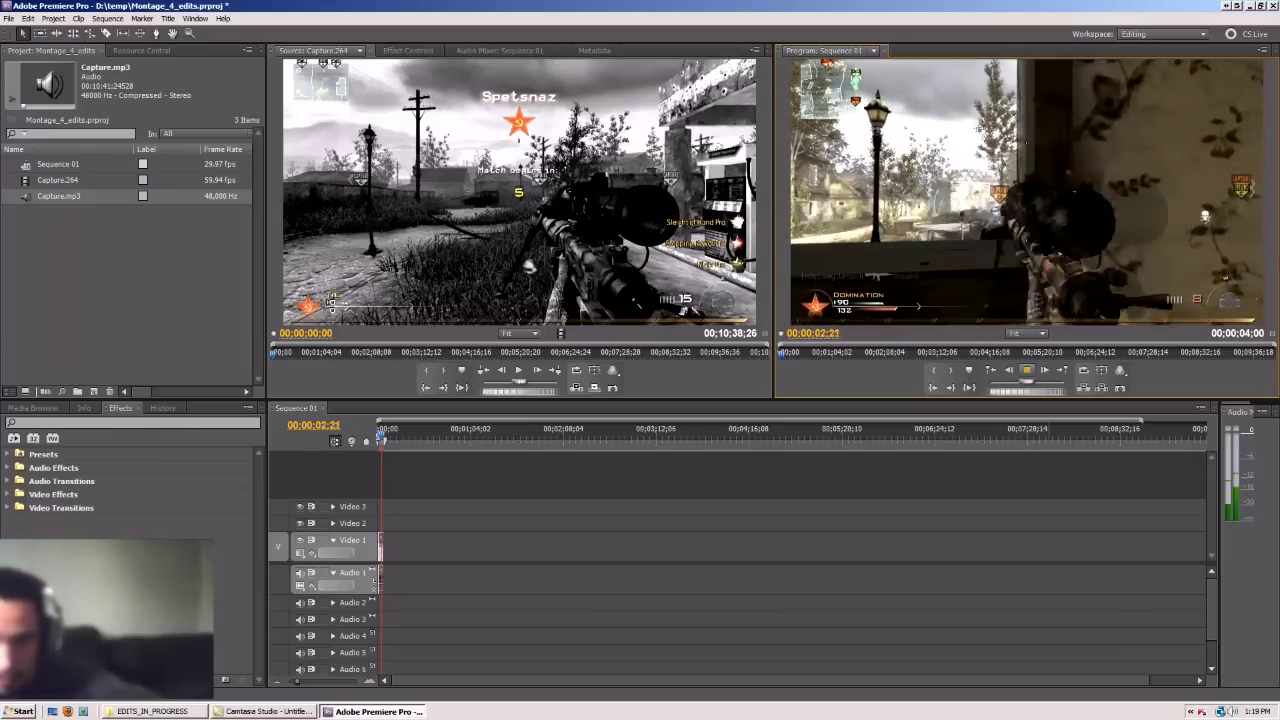
click(1026, 370)
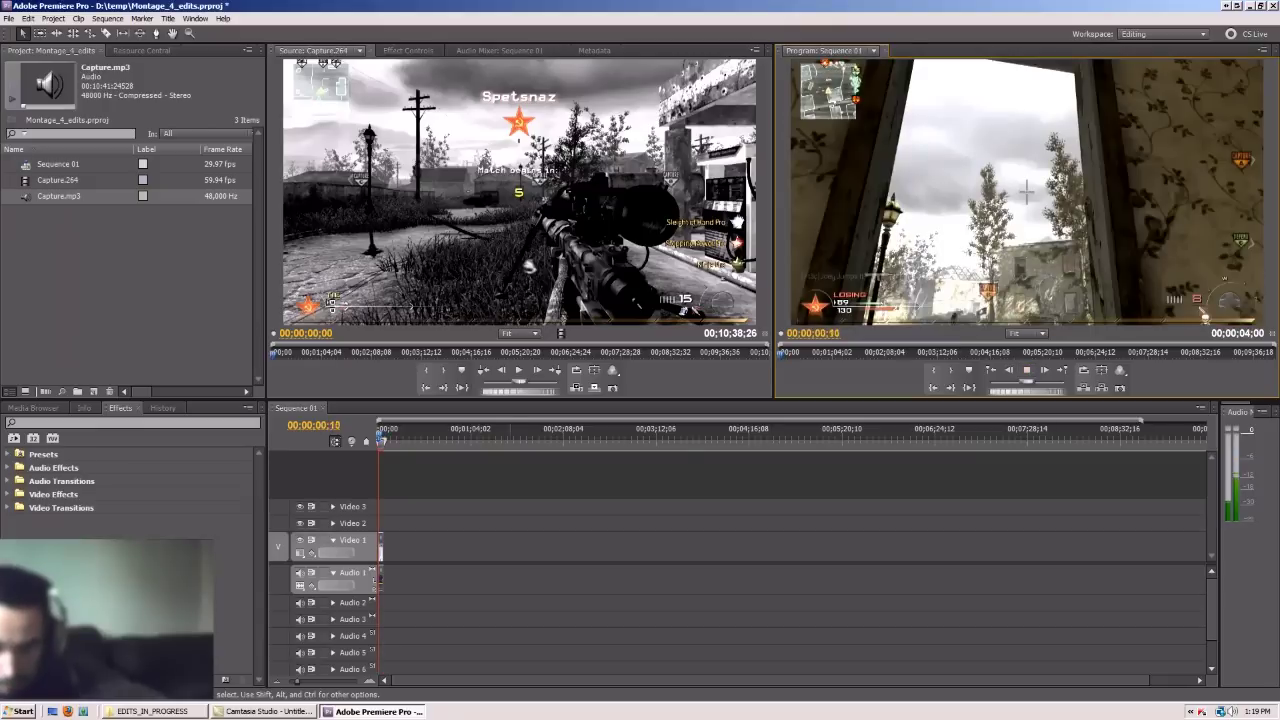
click(1026, 370)
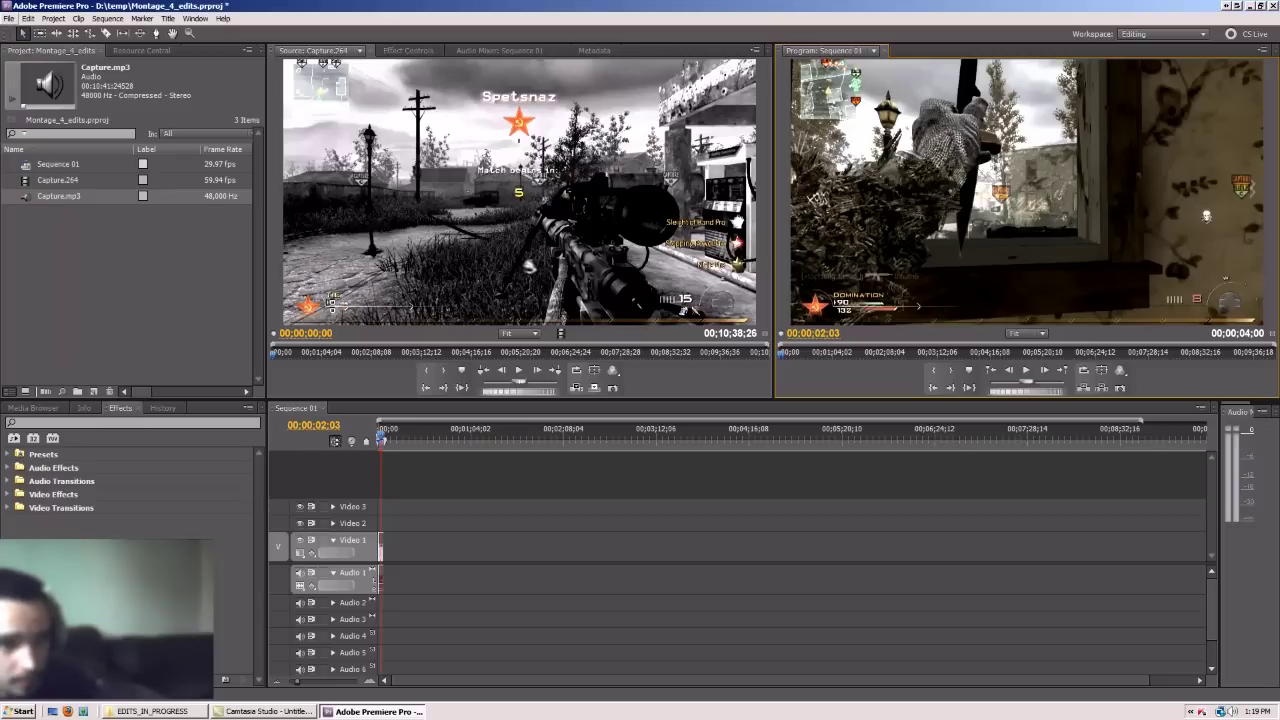
Open the media export settings for Sequence 01 and enable audio export alongside the video
click(9, 18)
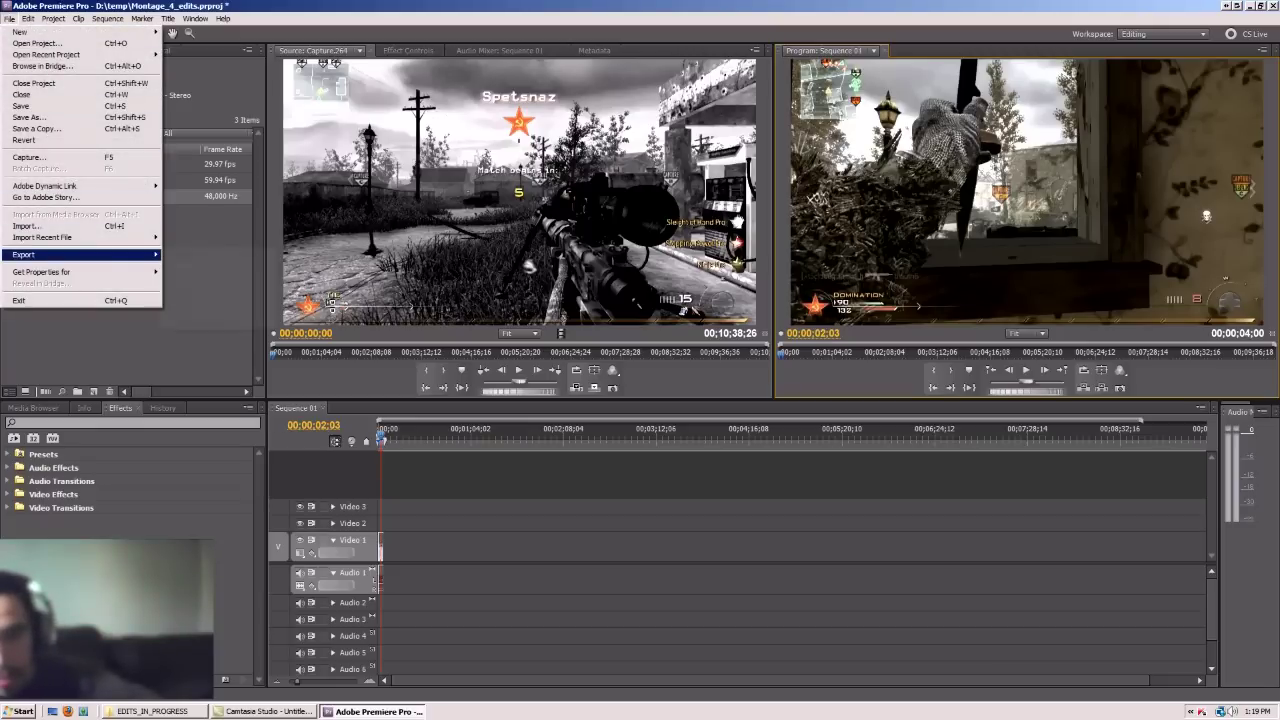
mouse_move(120, 254)
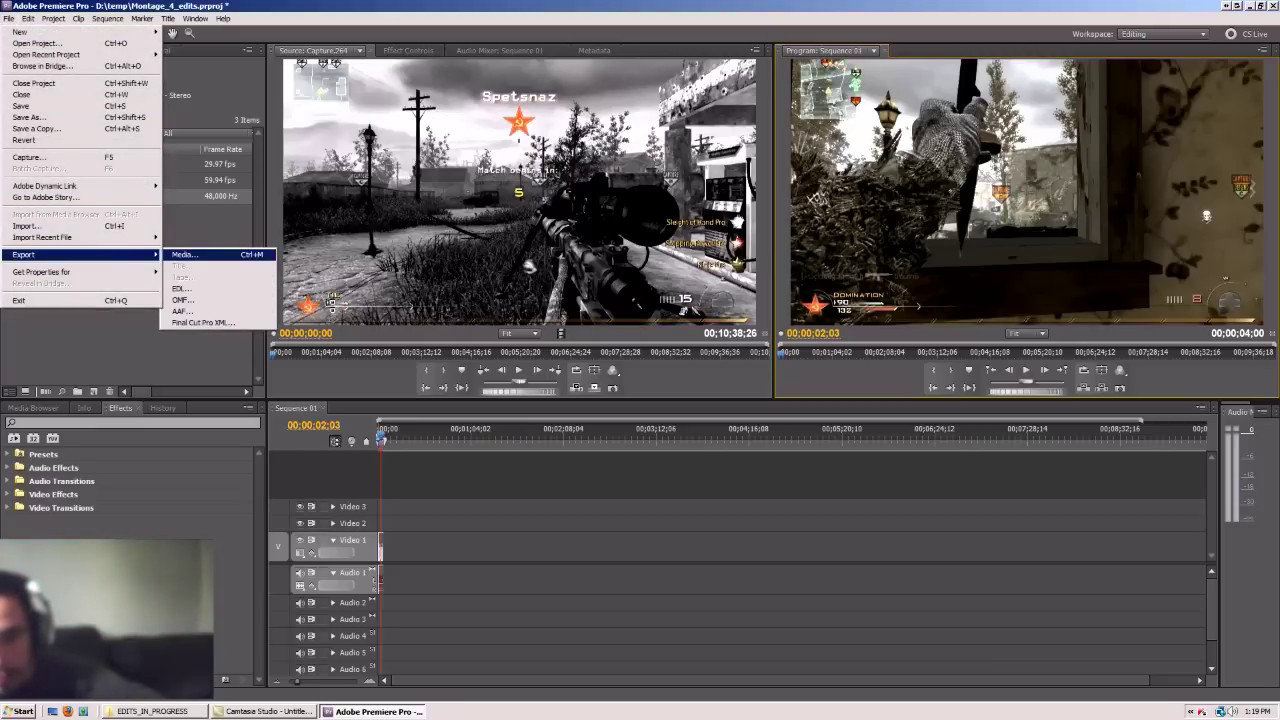
click(185, 254)
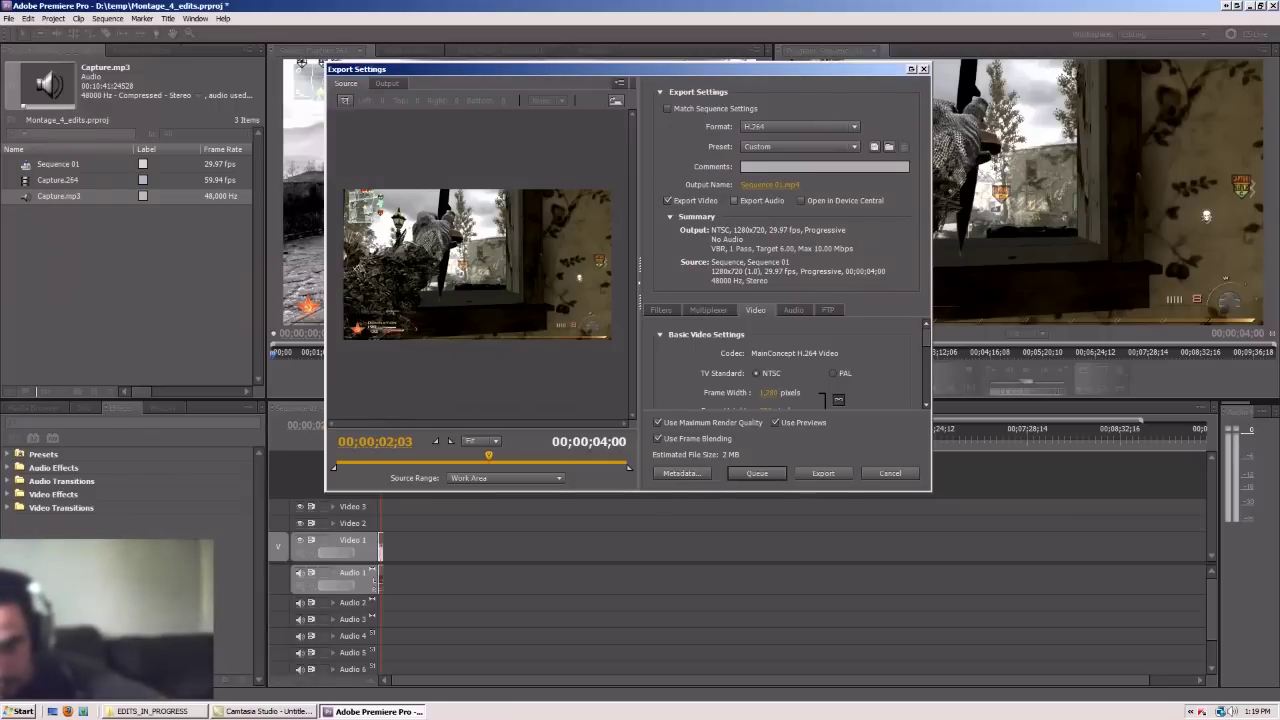
click(734, 200)
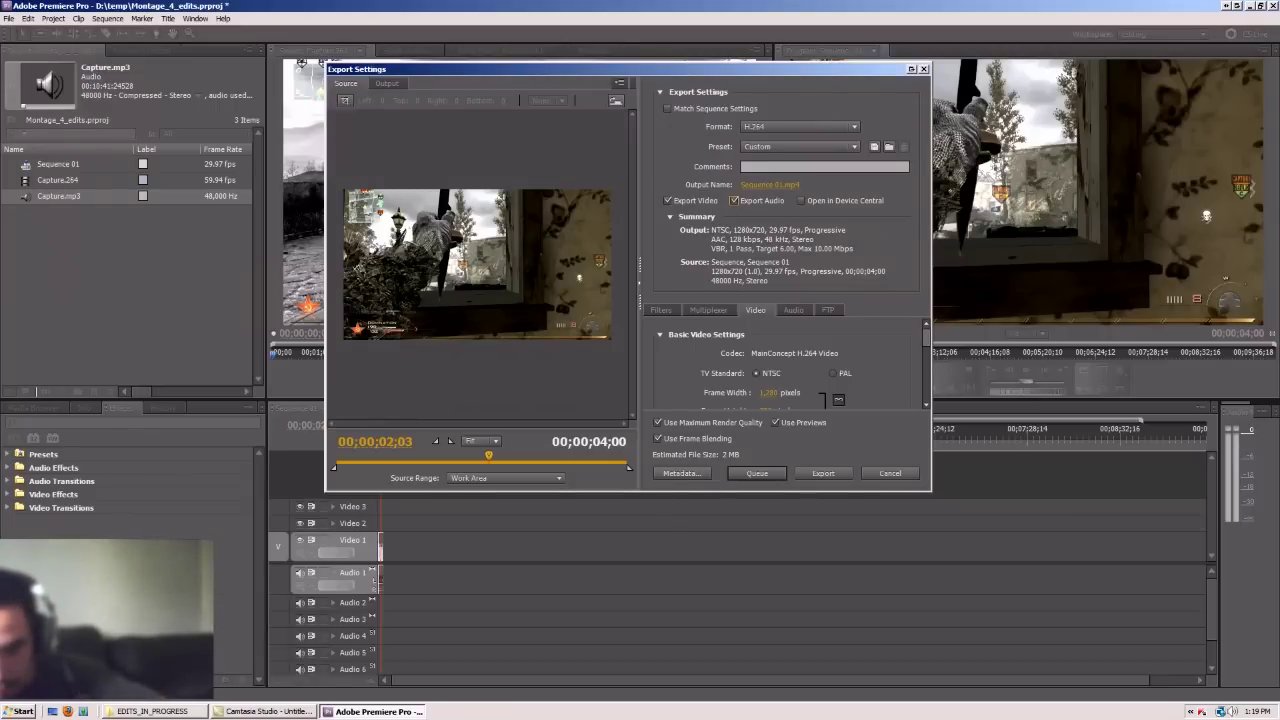
Examine the video export settings from frame size down to the bitrate encoding options, keeping VBR, 1 Pass
scroll(785, 365, down, 1)
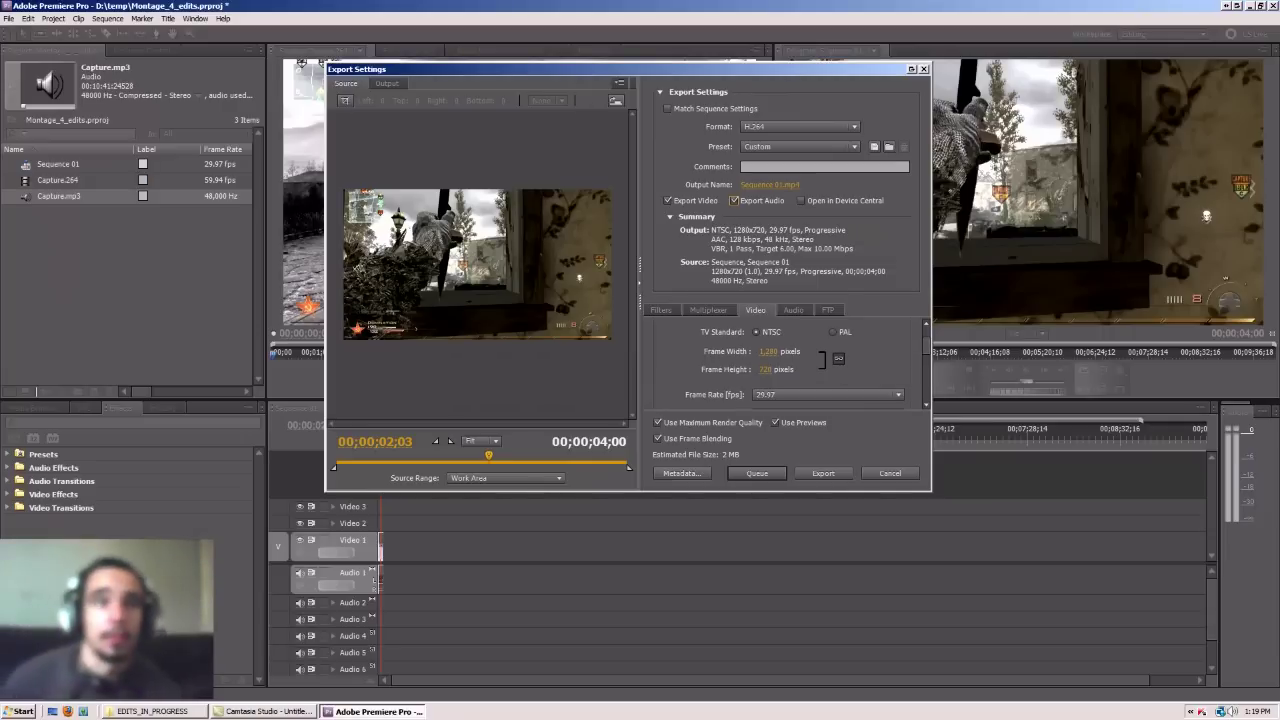
scroll(785, 365, down, 1)
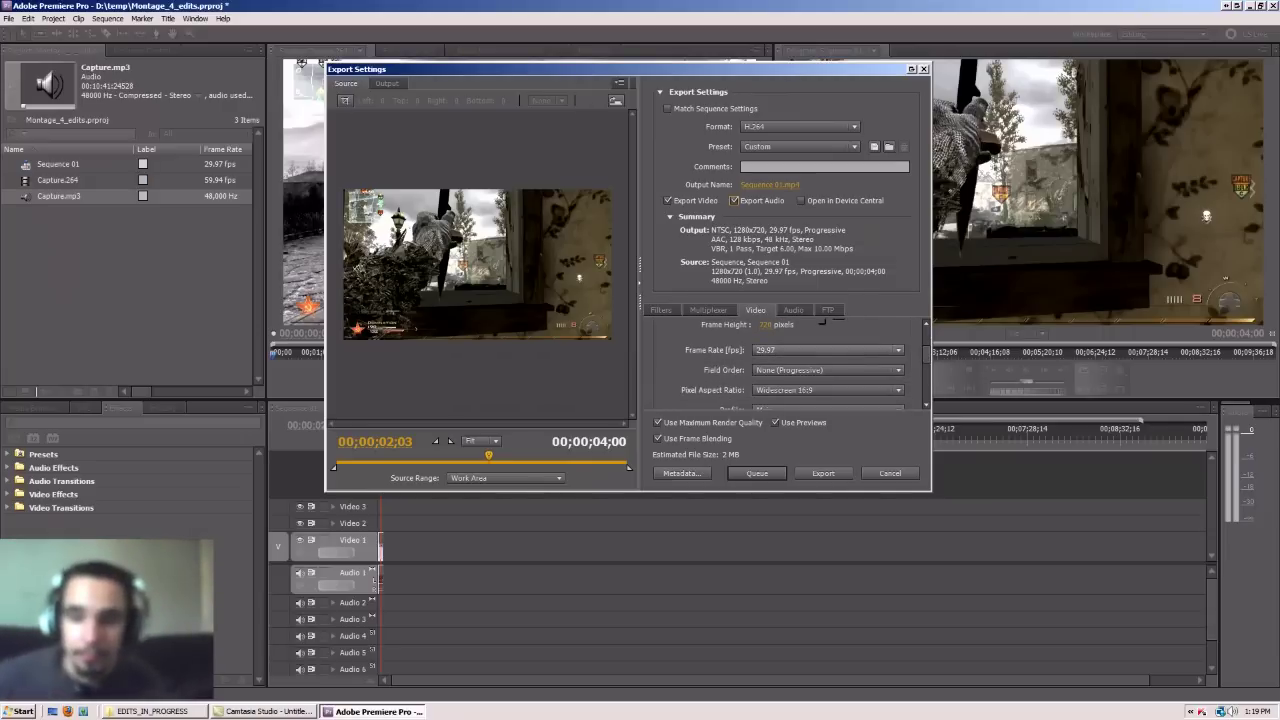
scroll(785, 365, down, 3)
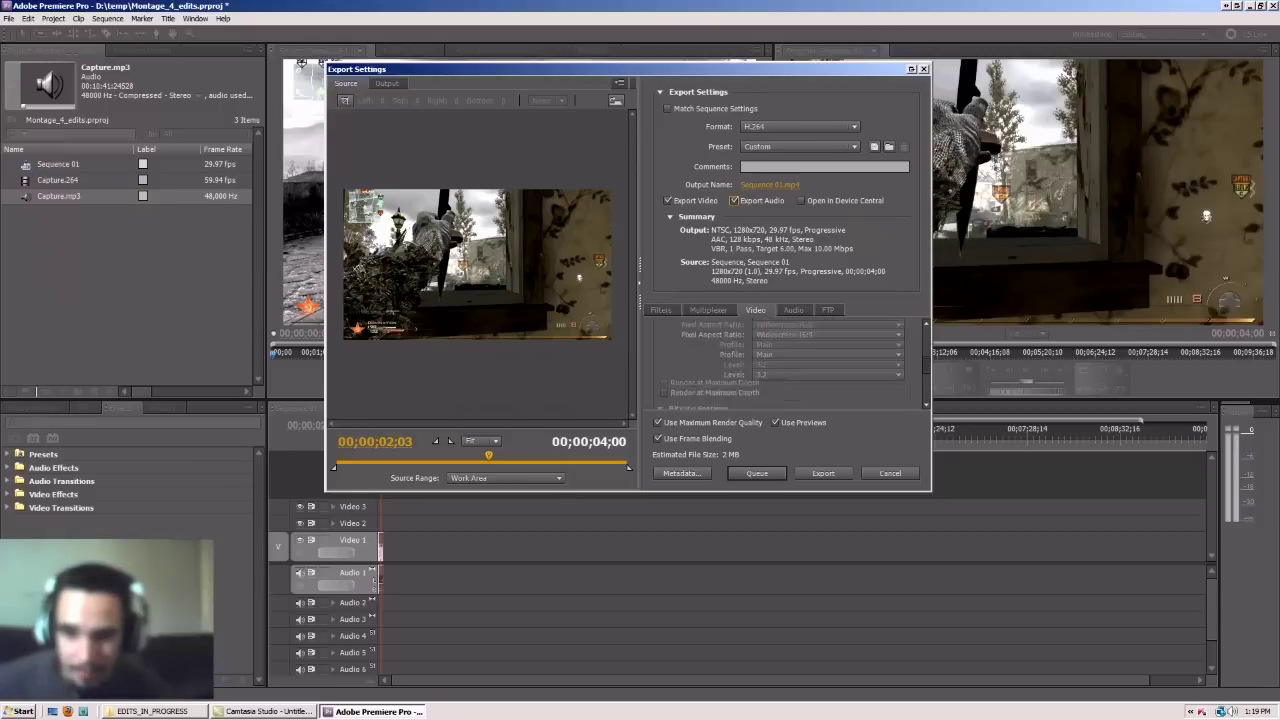
scroll(785, 365, down, 1)
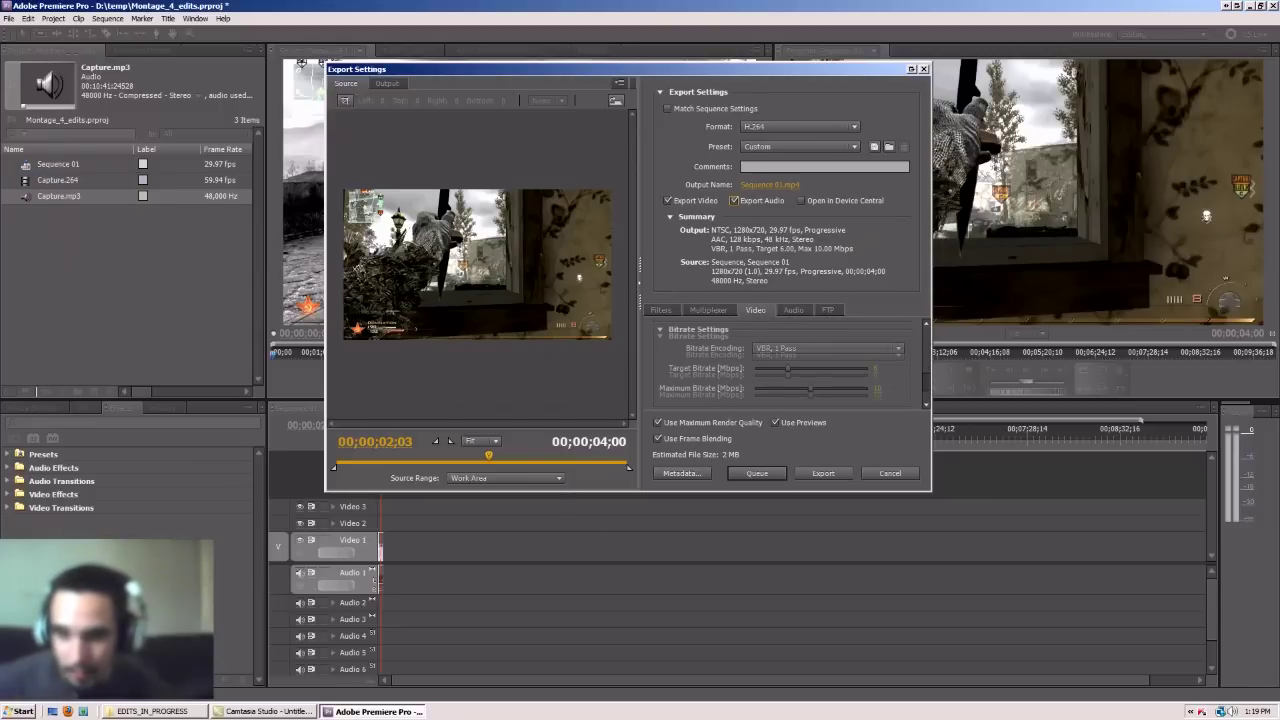
click(785, 365)
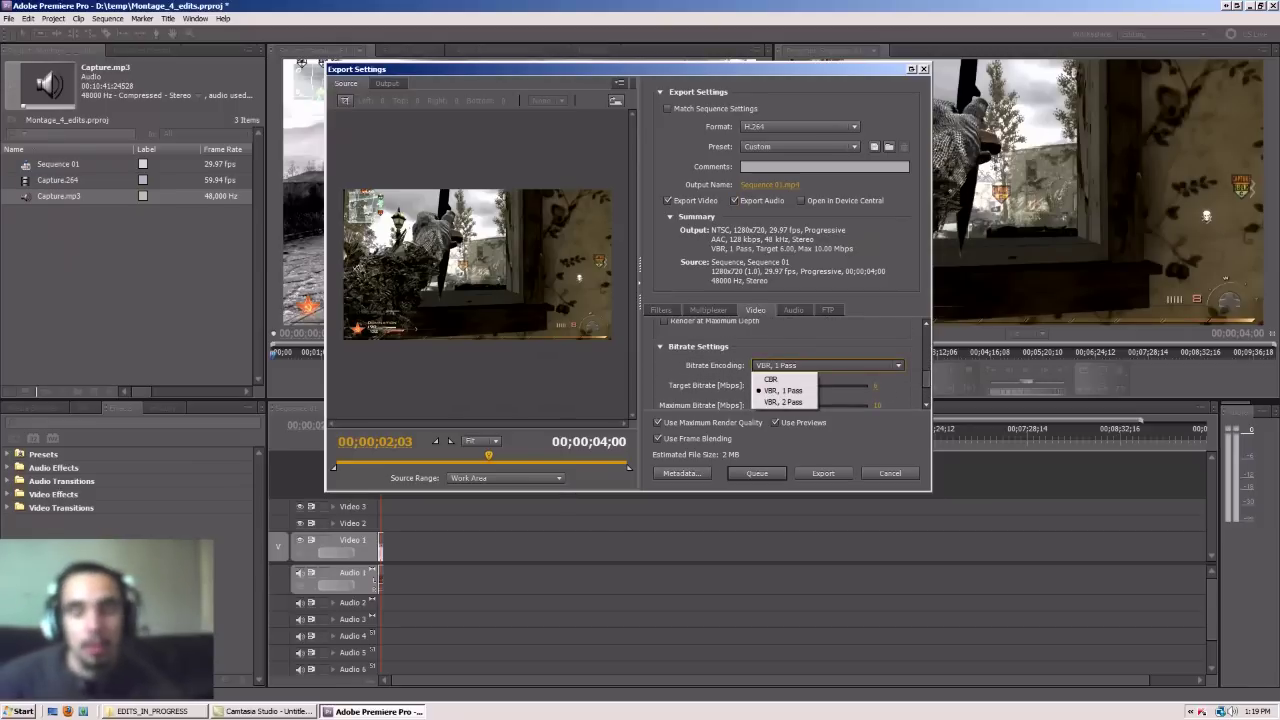
click(783, 391)
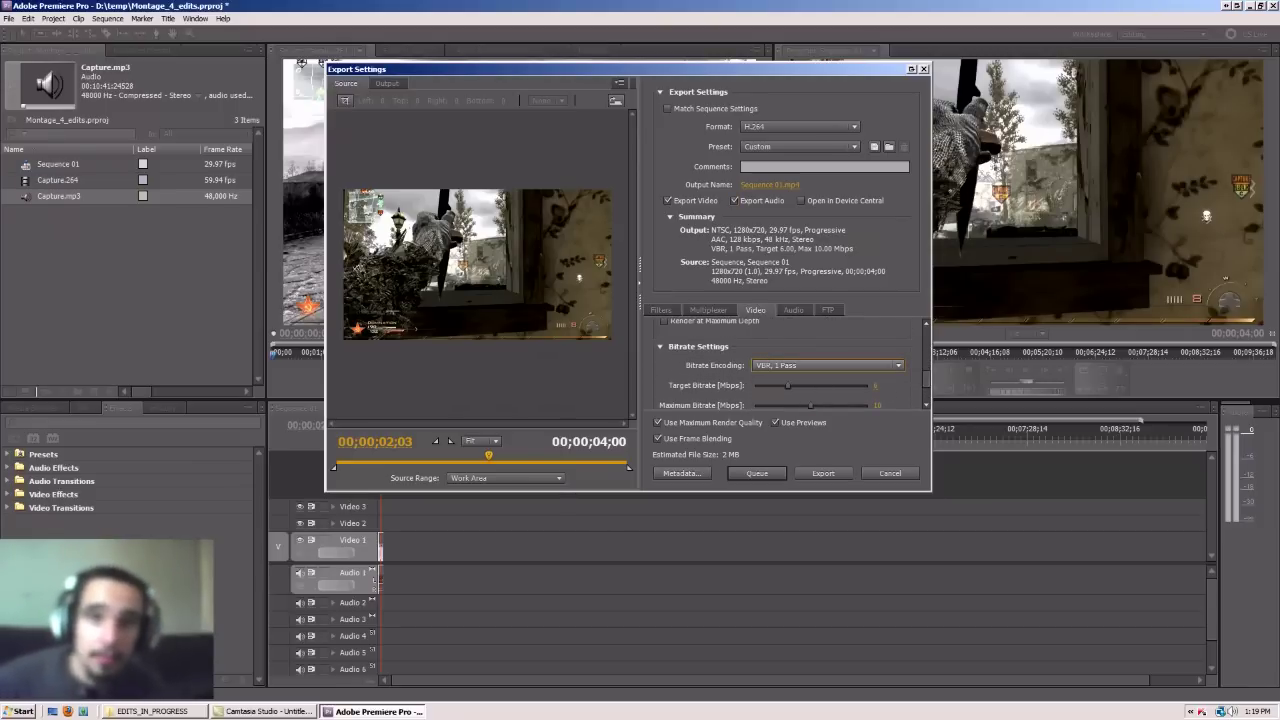
Try CBR as the bitrate encoding, and return it to VBR, 1 Pass
click(785, 365)
click(770, 379)
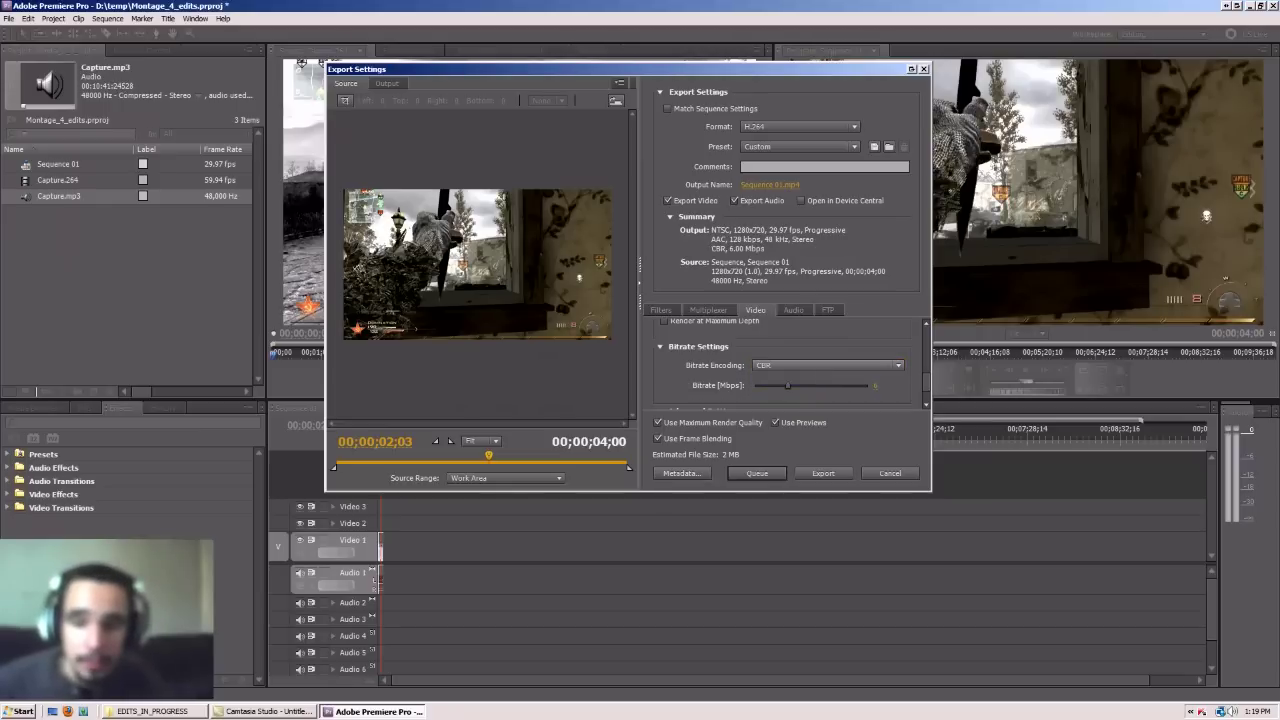
click(785, 365)
click(783, 391)
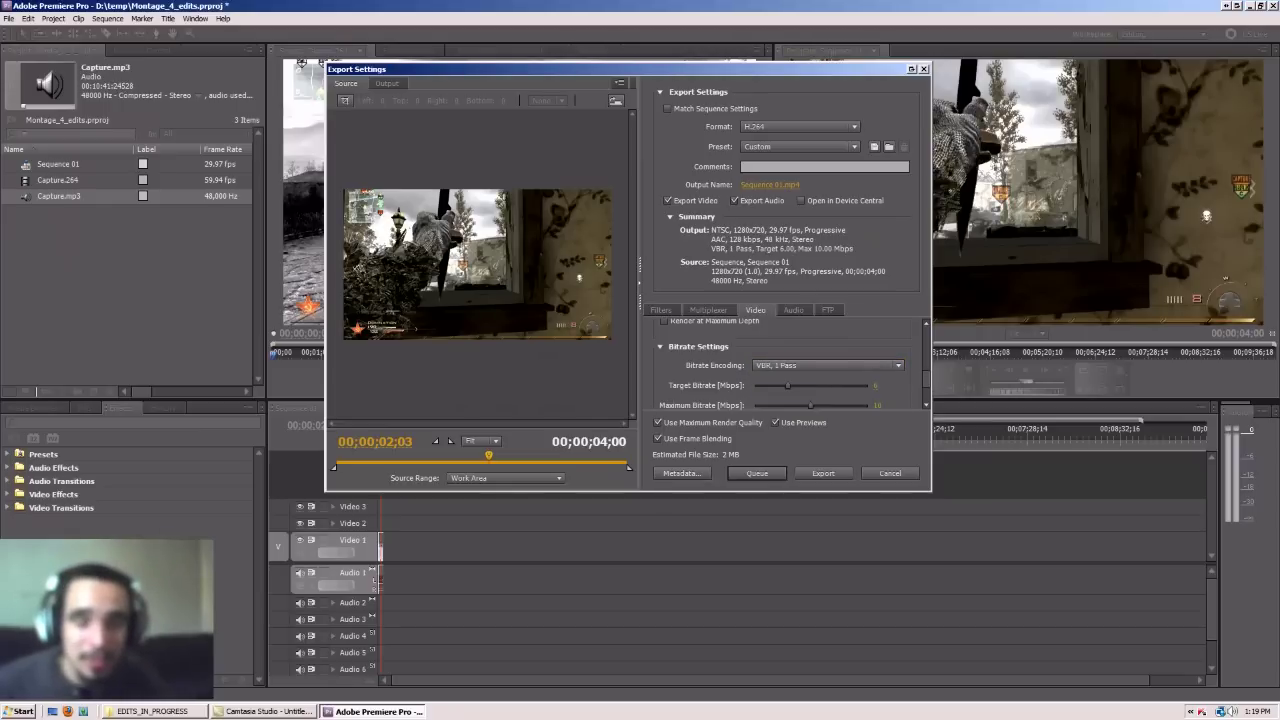
Try VBR, 2 Pass as the bitrate encoding, and restore VBR, 1 Pass
click(785, 365)
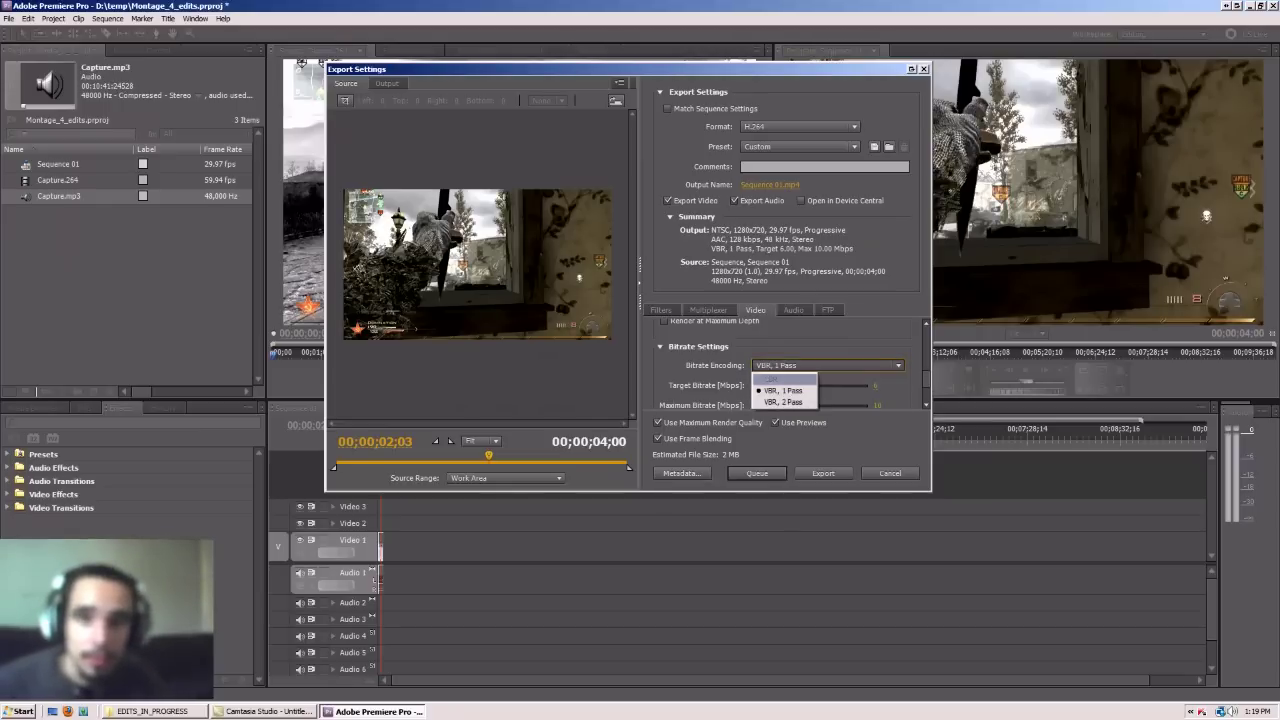
key(Return)
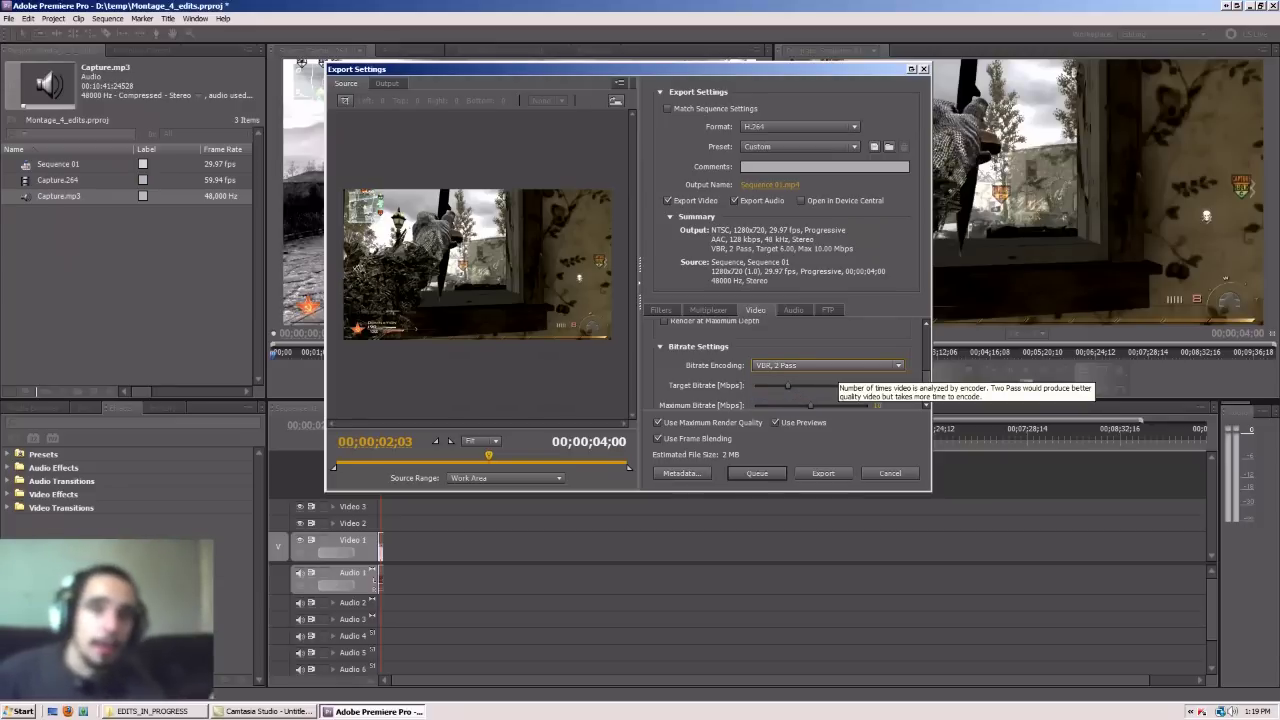
drag(926, 379, 926, 377)
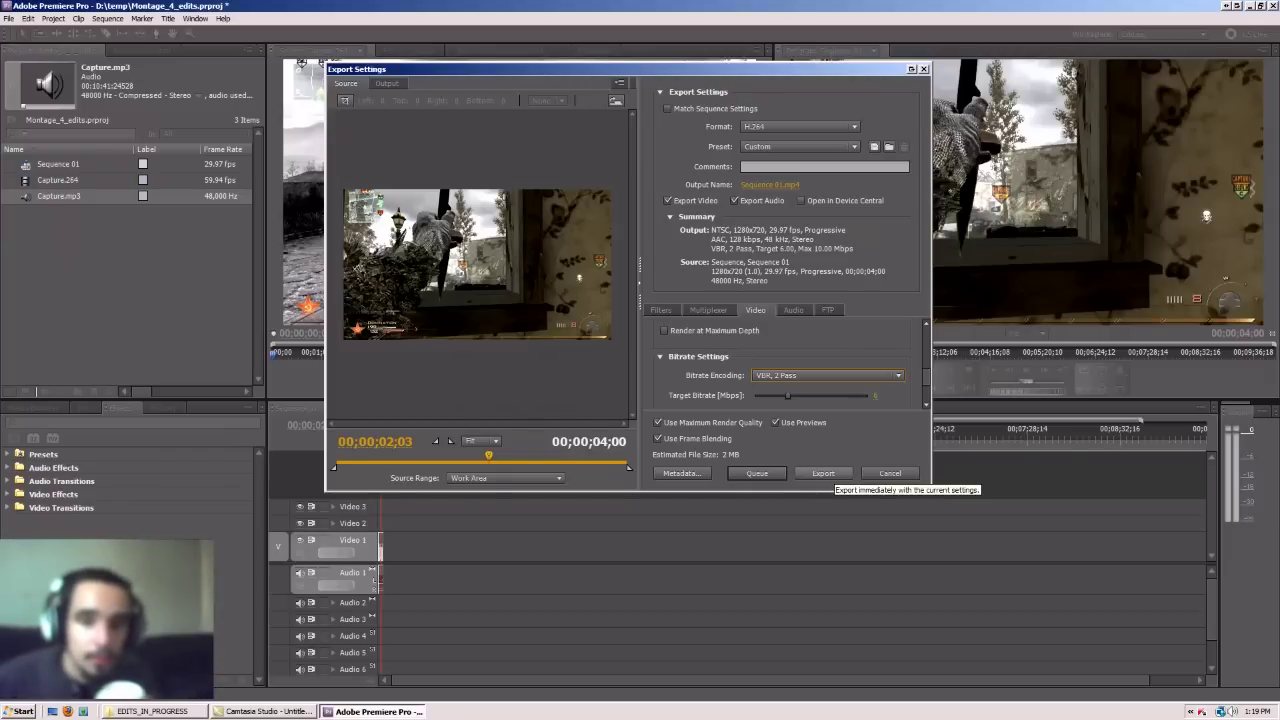
click(872, 376)
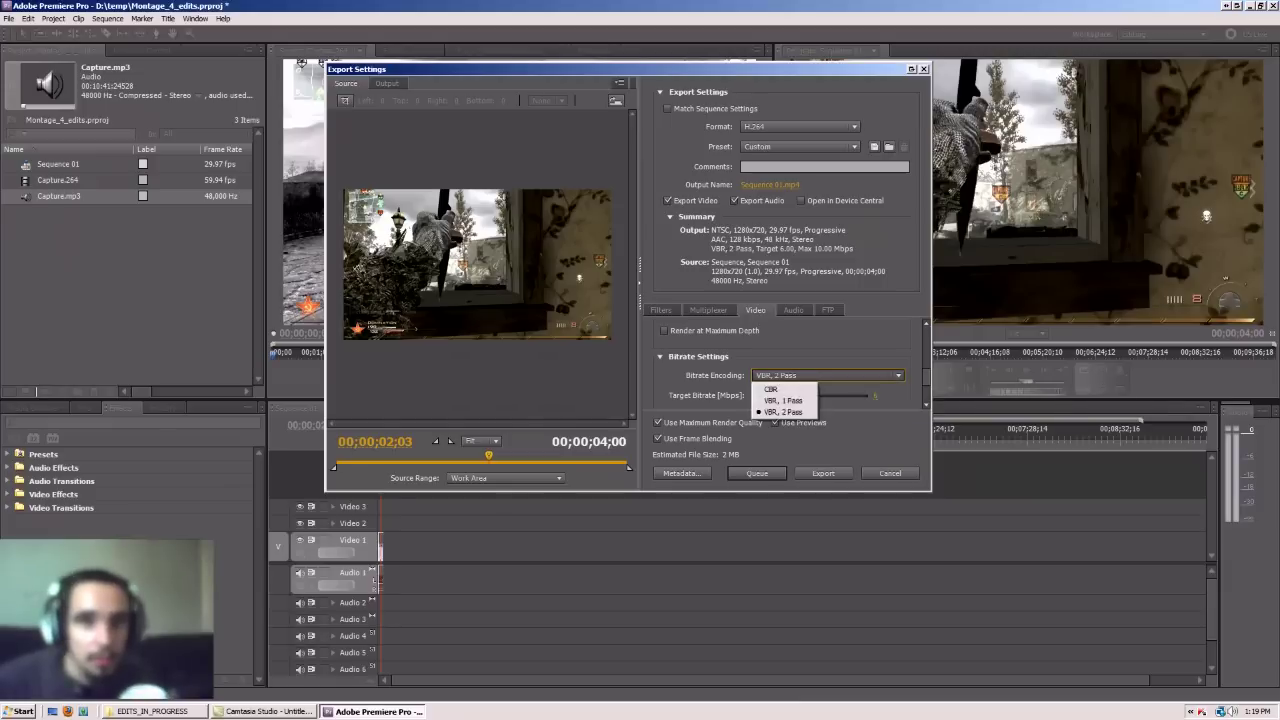
click(785, 401)
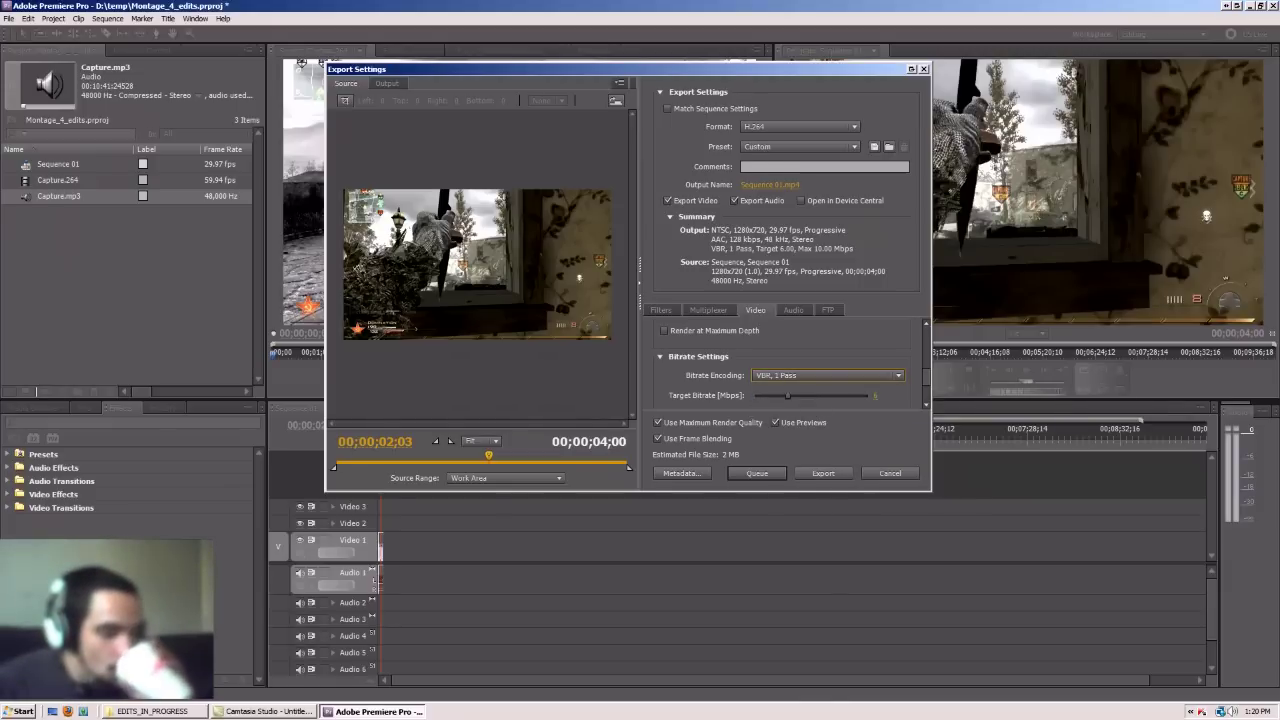
Save the output as Sequence 01.mp4 in the xbox folder and export the clip immediately
click(766, 185)
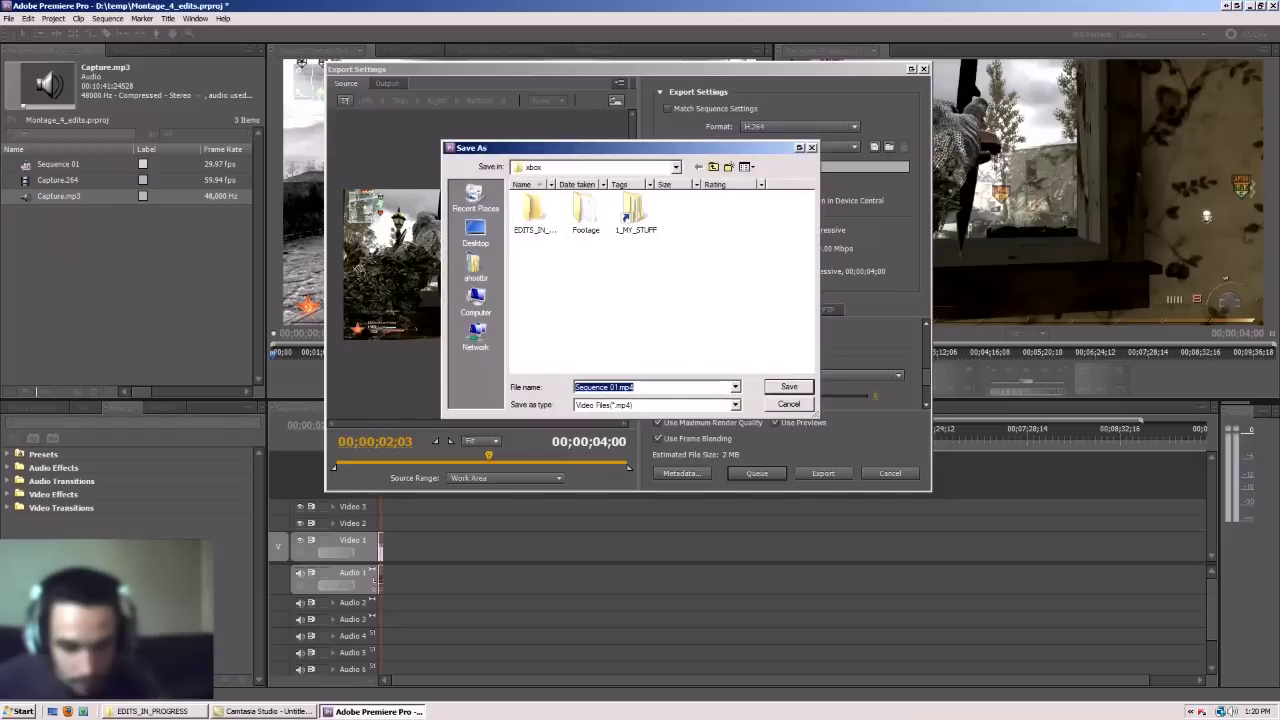
click(676, 167)
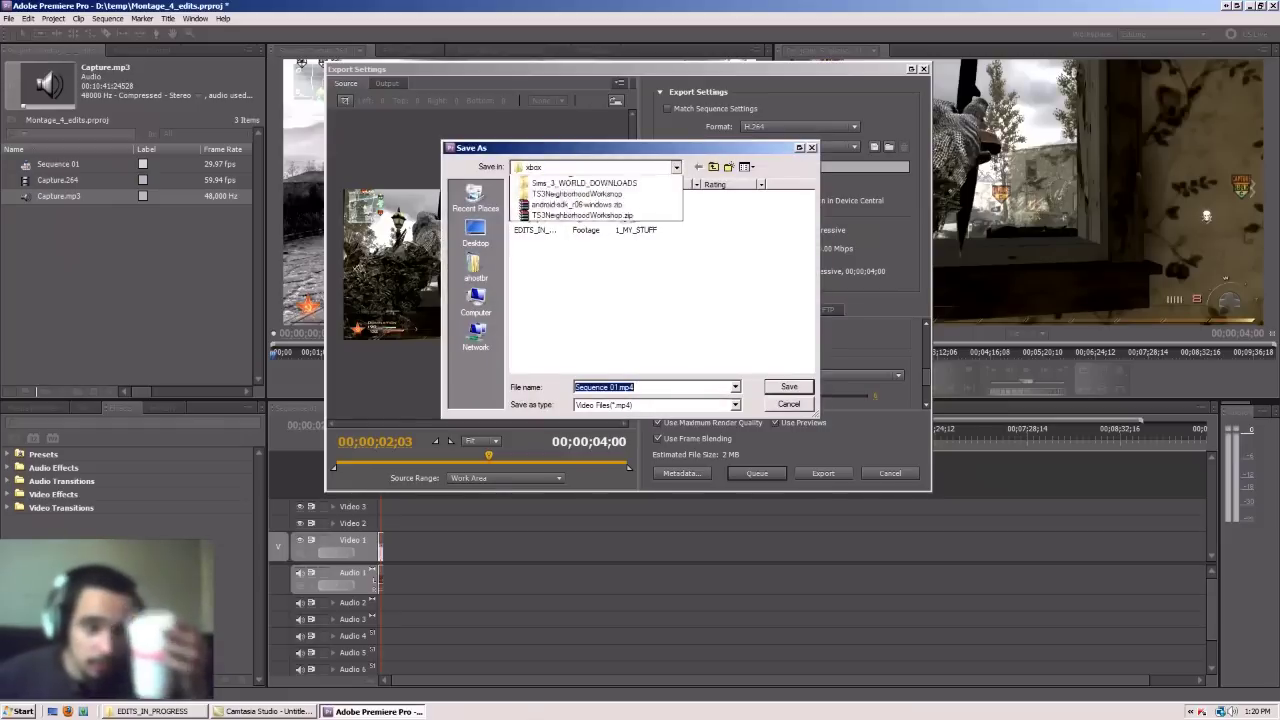
click(676, 167)
click(789, 386)
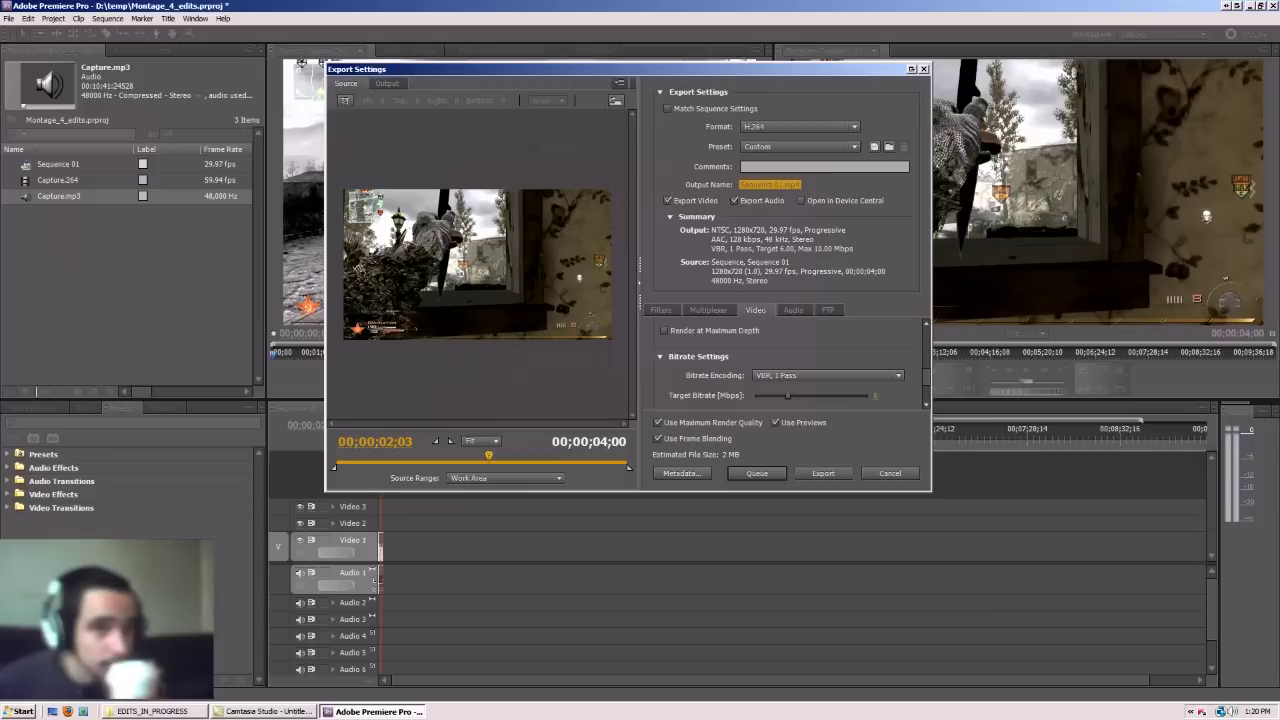
click(823, 473)
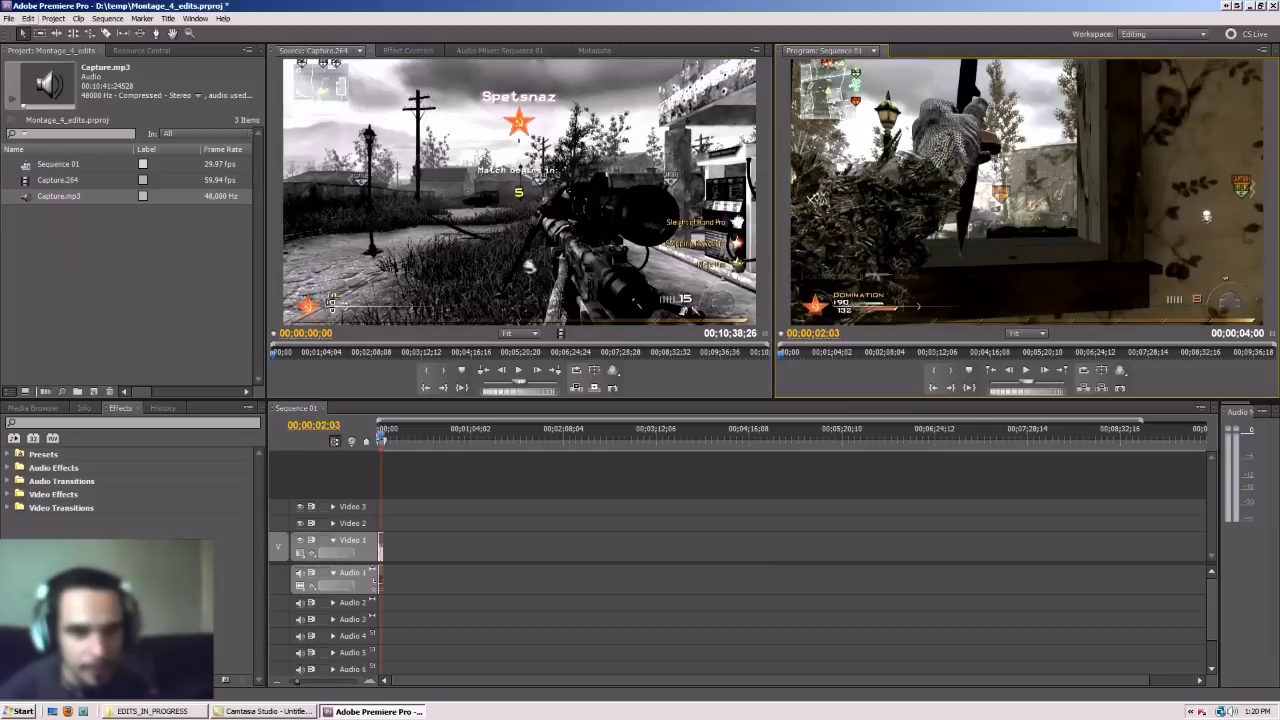
Reopen the media export settings for Sequence 01 and set the video frame rate to 29.97 fps
click(8, 18)
mouse_move(60, 254)
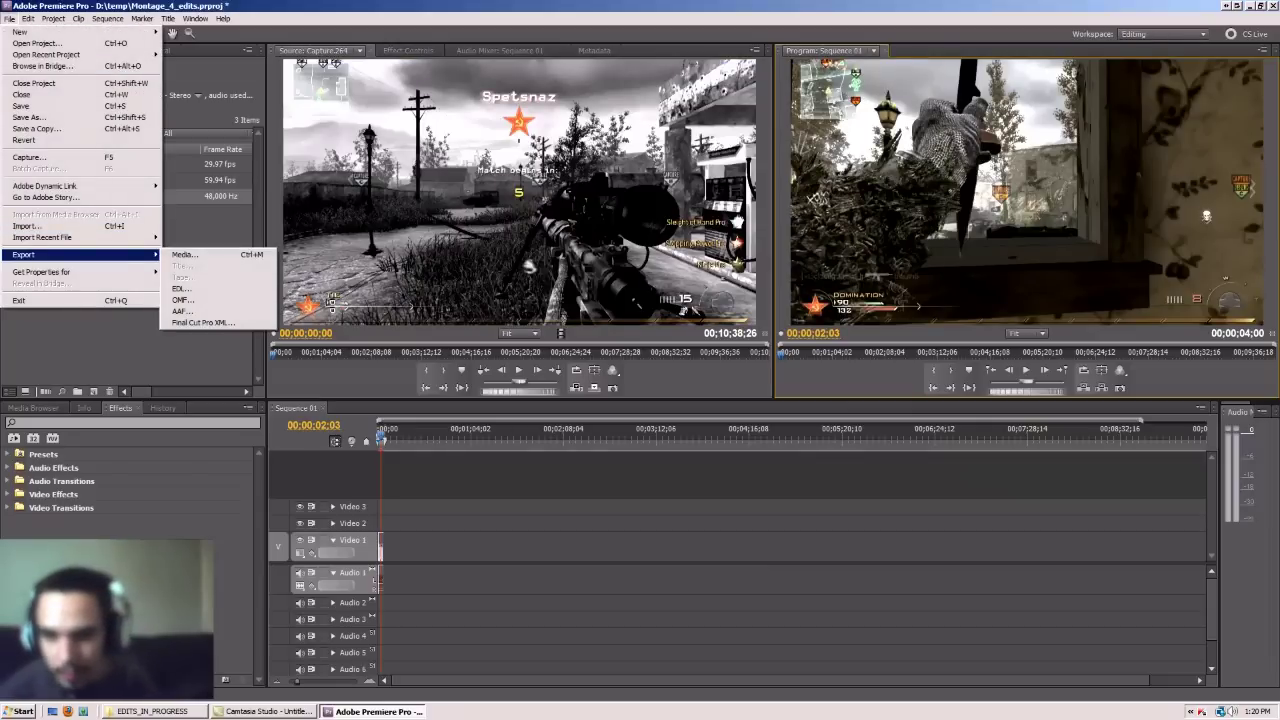
click(185, 254)
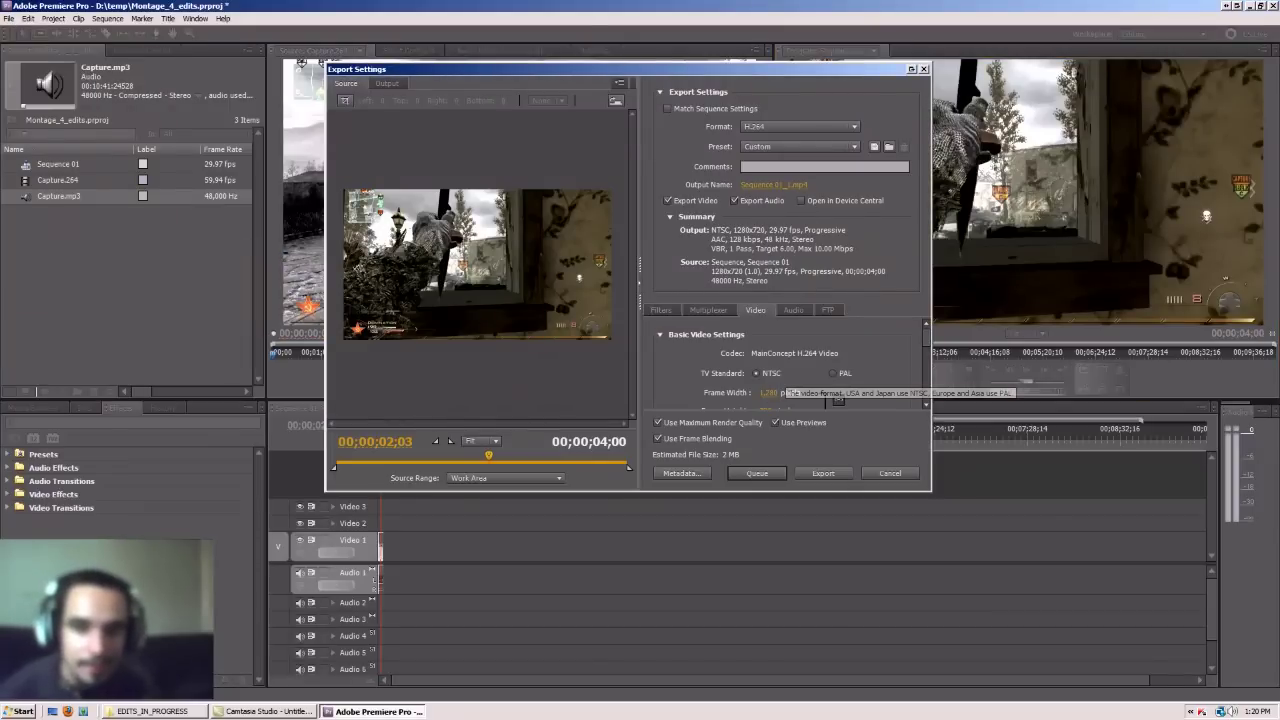
scroll(800, 357, down, 3)
scroll(863, 378, down, 4)
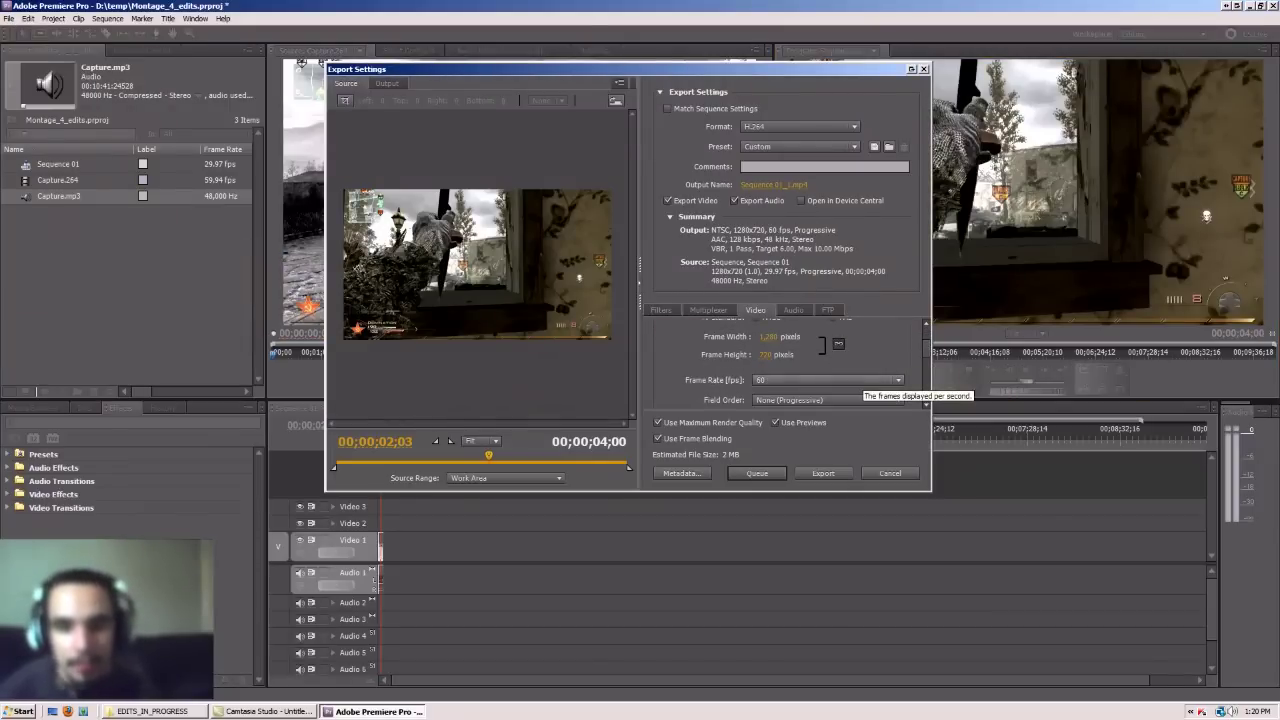
click(858, 380)
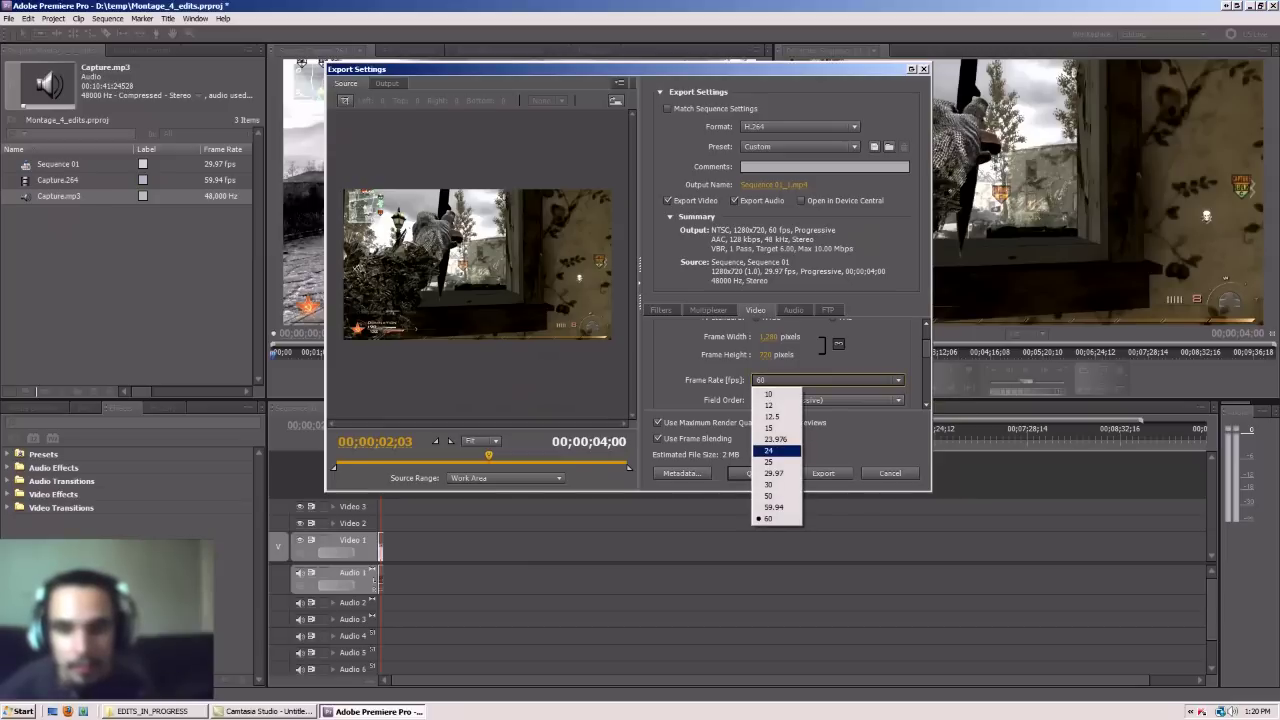
click(774, 473)
Set the bitrate encoding to VBR, 2 Pass and export the clip immediately as Sequence 01_1.mp4
scroll(780, 360, down, 2)
scroll(790, 362, down, 4)
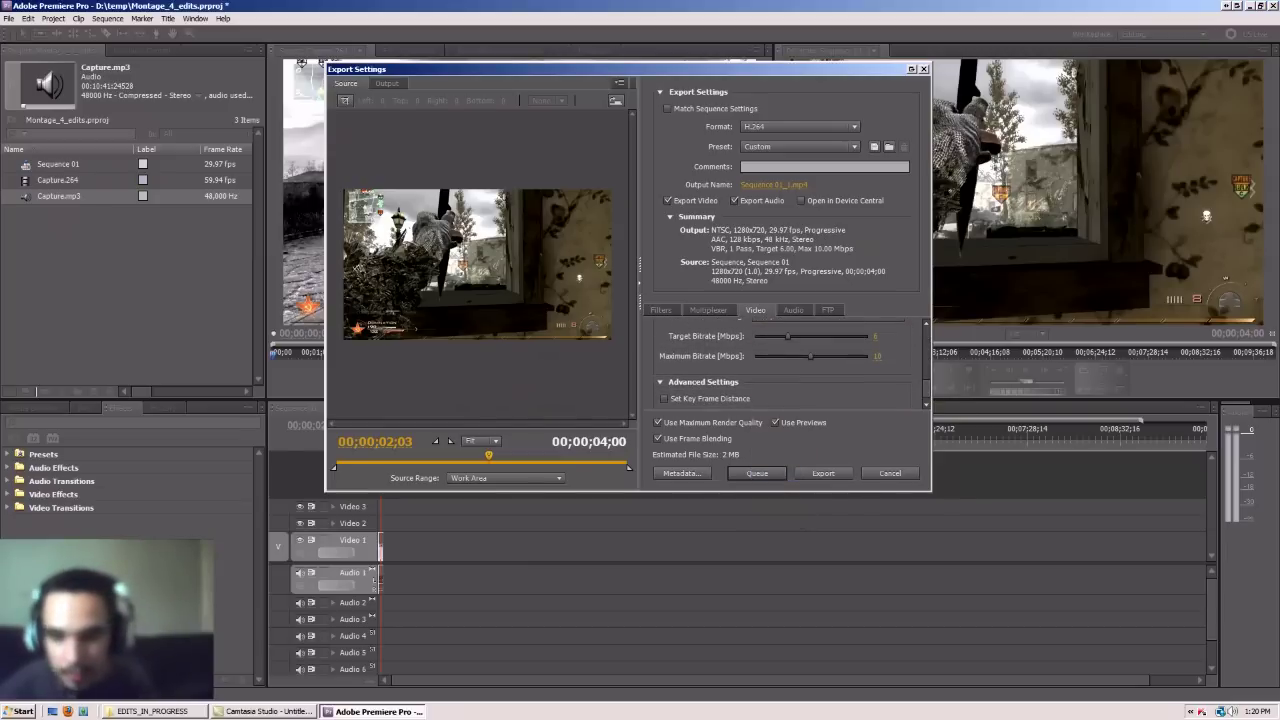
scroll(790, 360, up, 1)
click(827, 357)
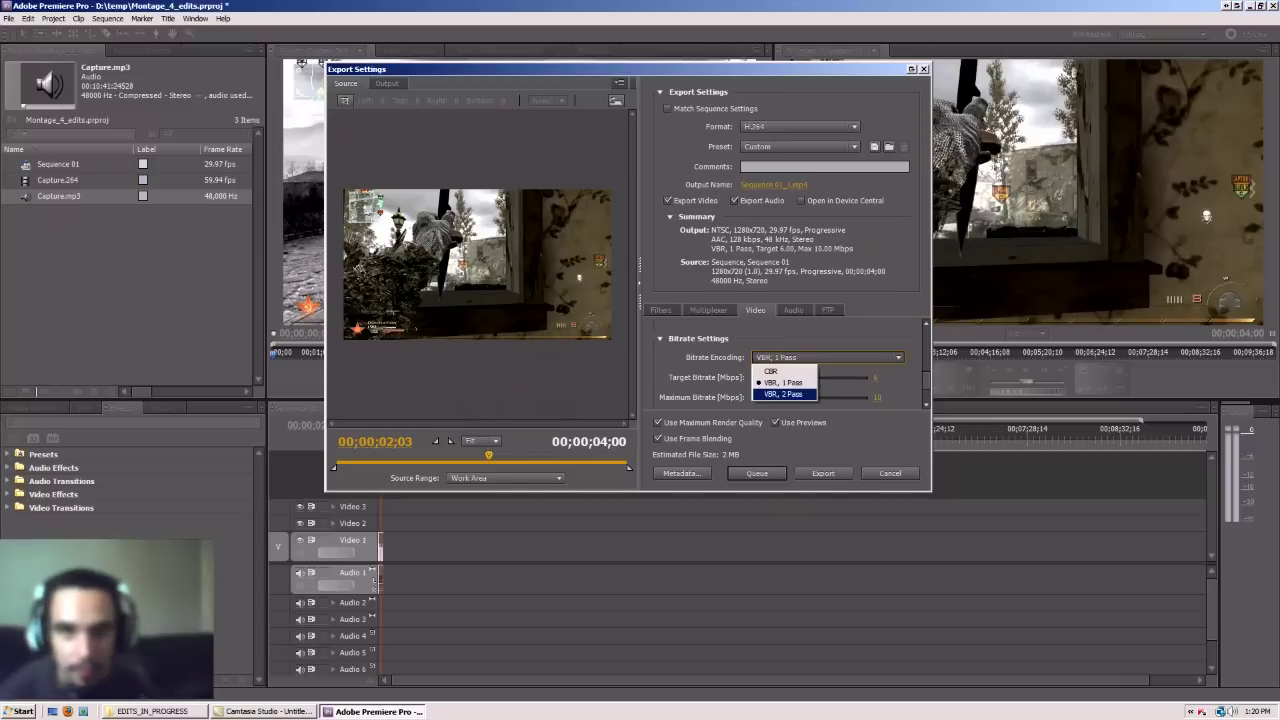
click(784, 394)
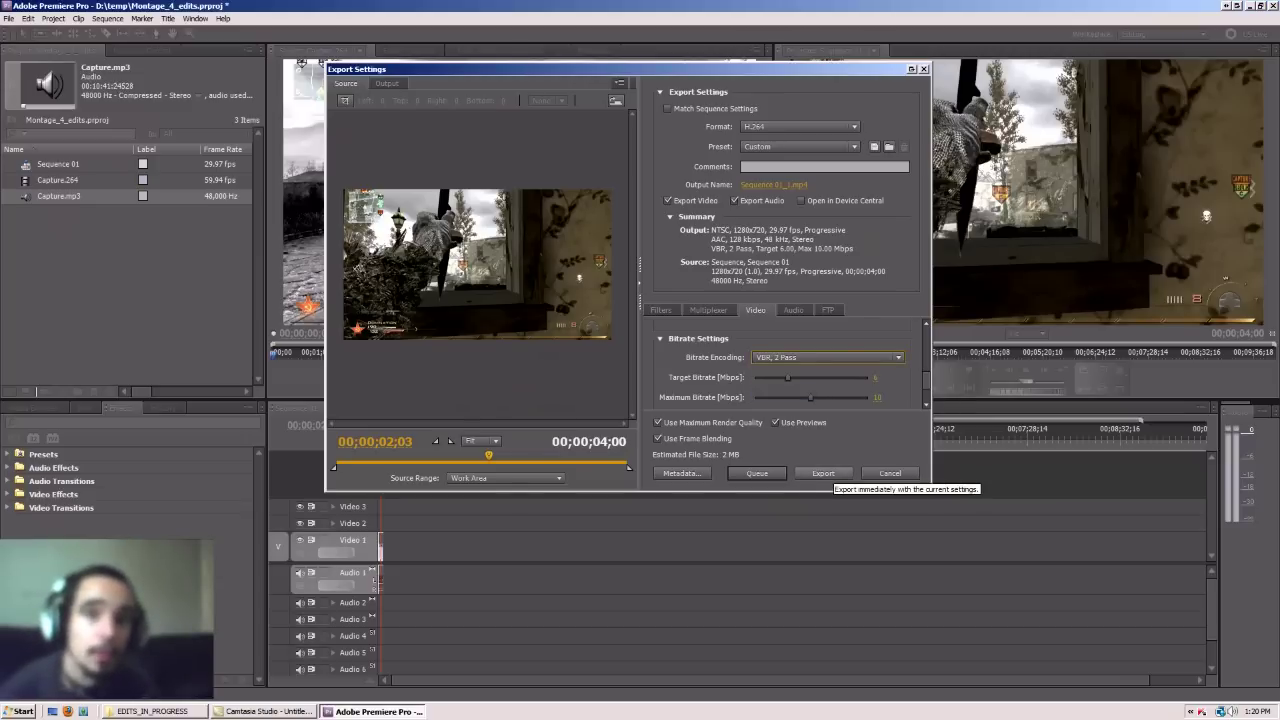
click(823, 473)
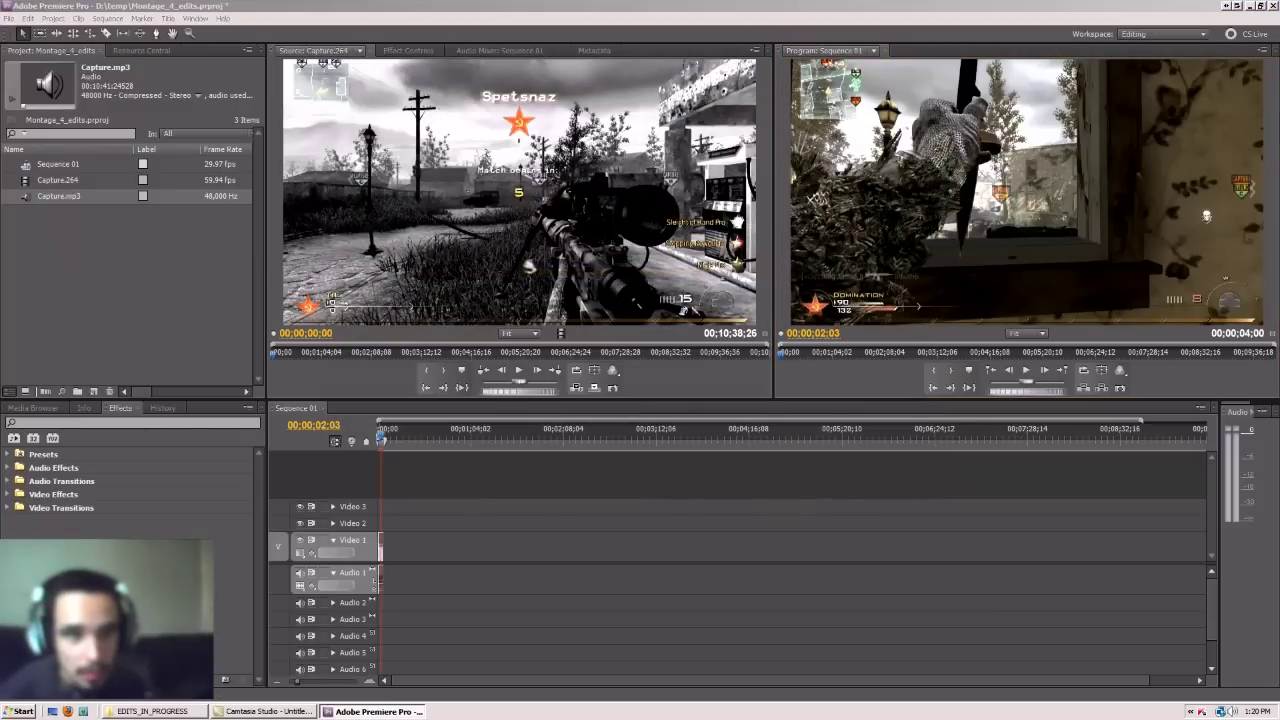
Switch to the file explorer, go up to the xbox folder, and play Sequence 01.mp4 with the volume at 0%
key(alt+Tab)
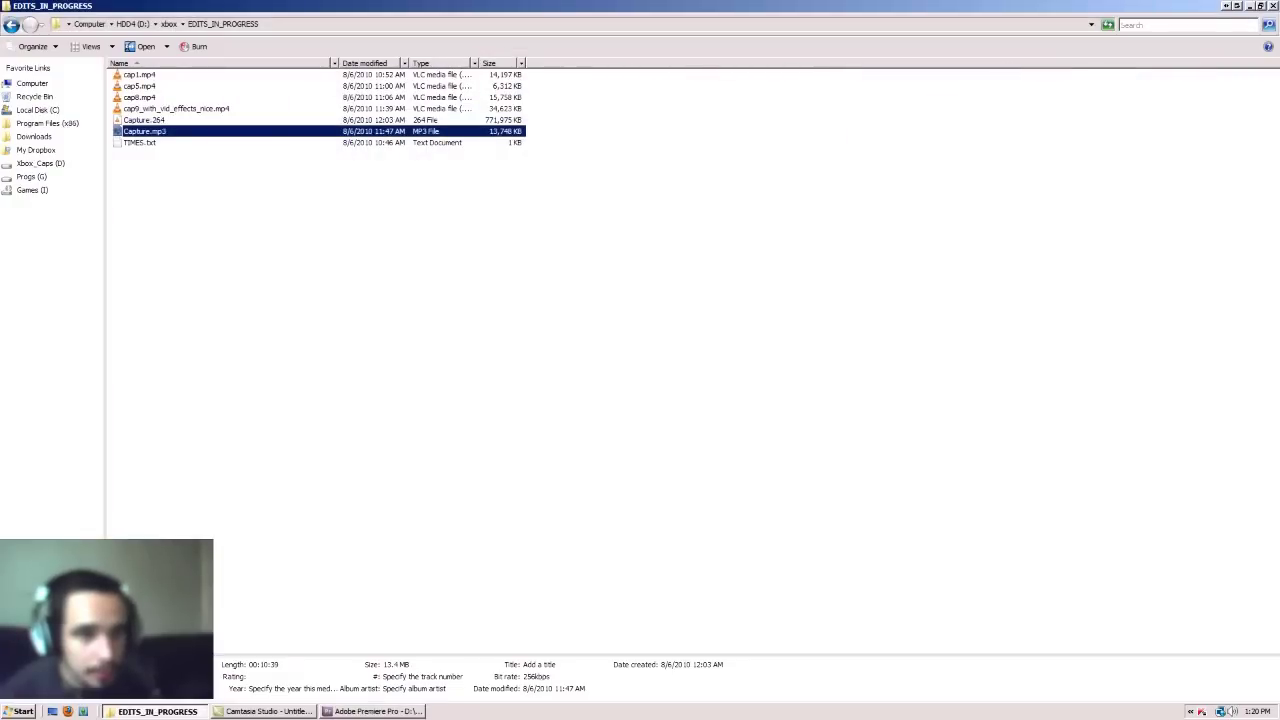
key(BackSpace)
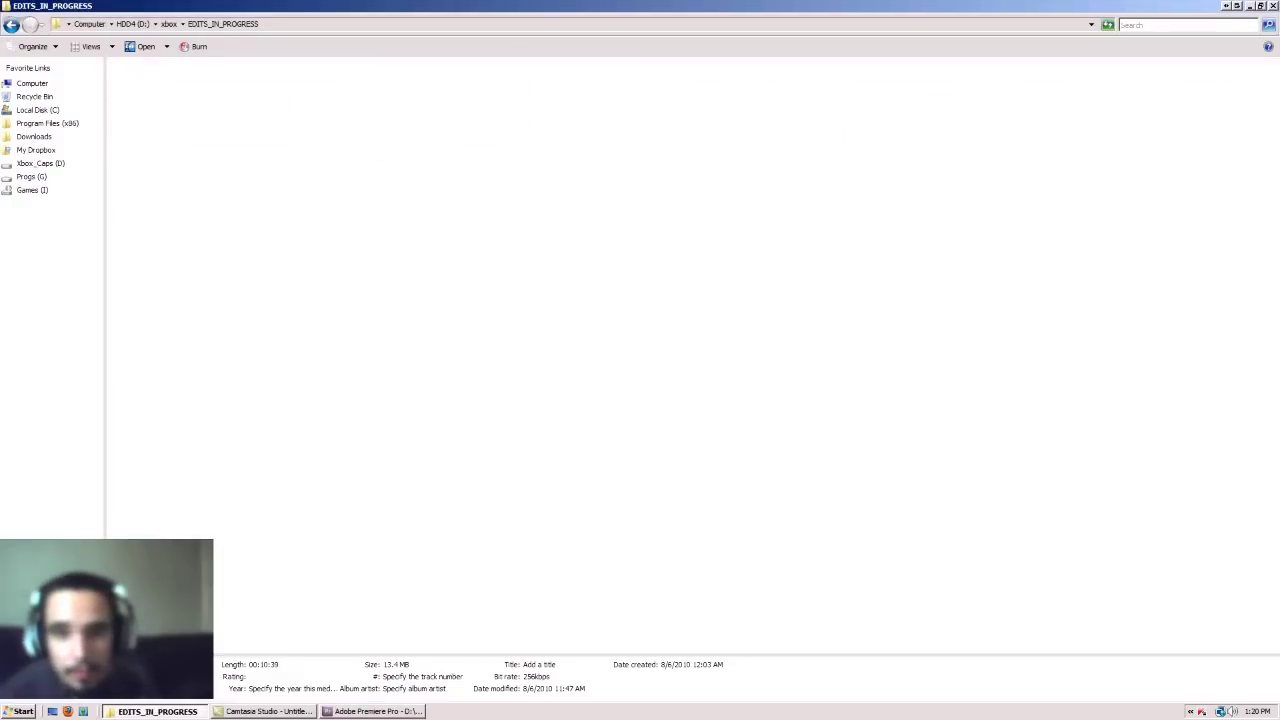
click(565, 105)
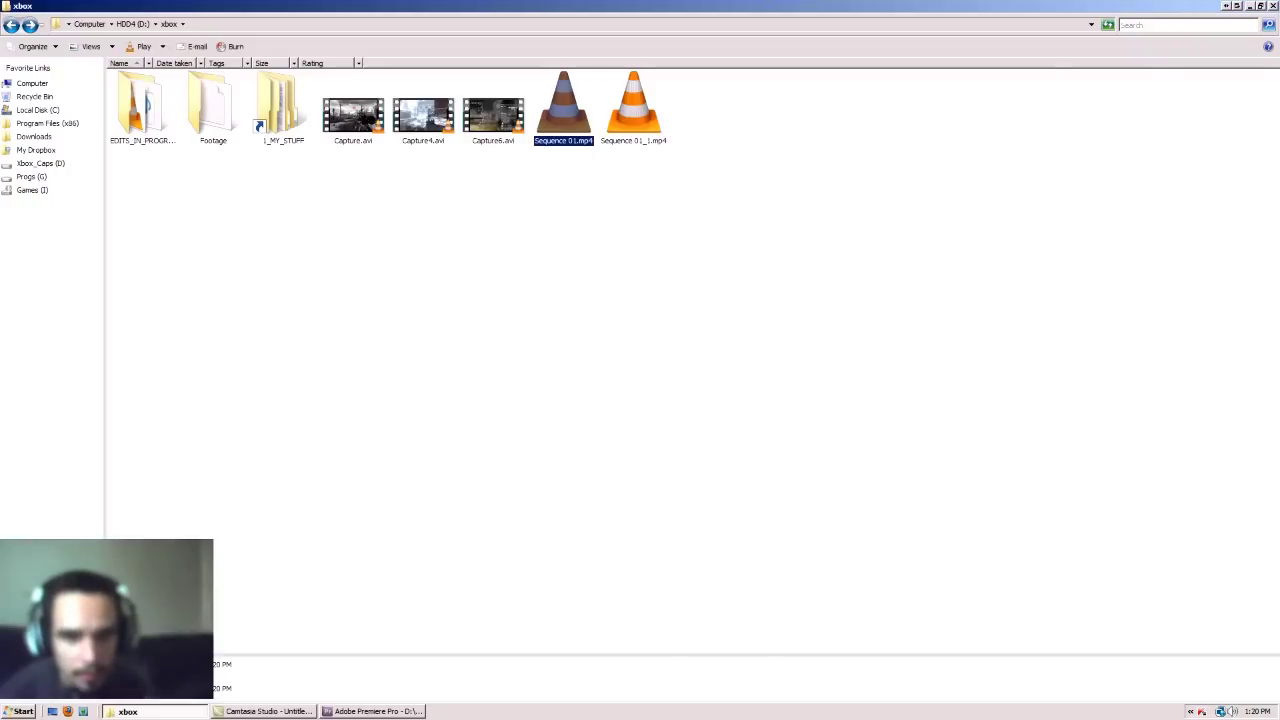
key(Return)
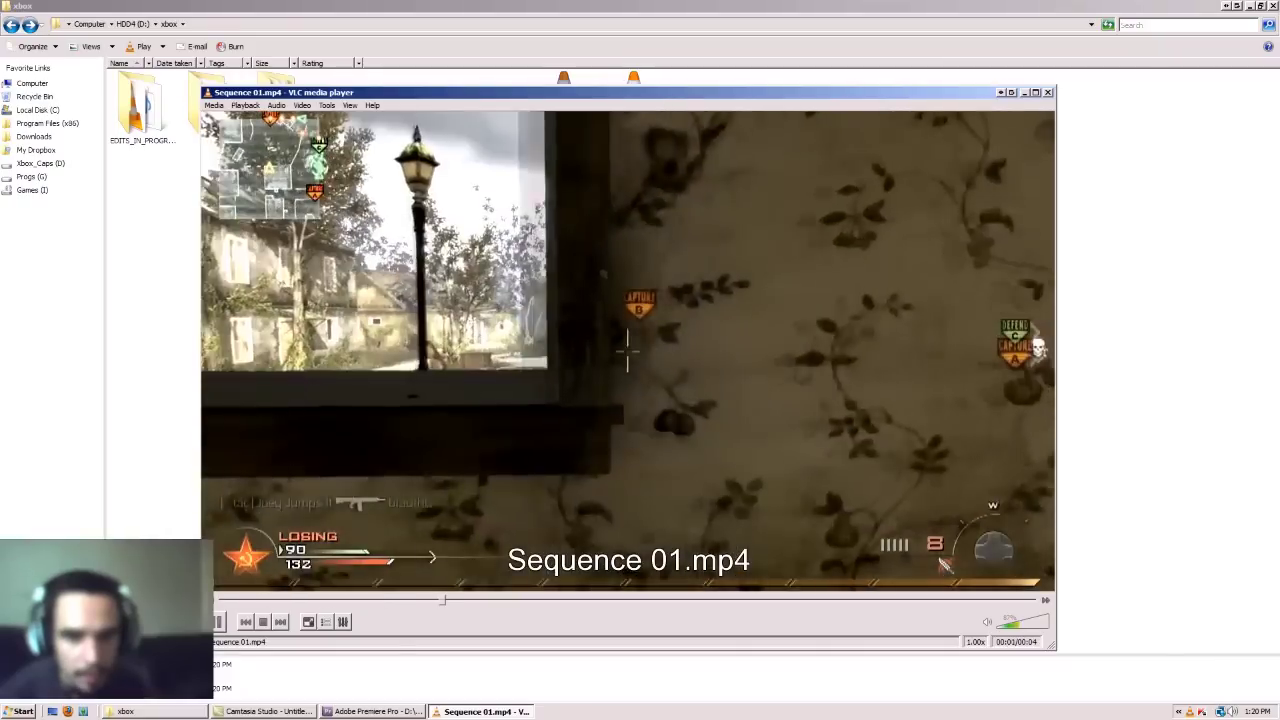
scroll(945, 565, down, 10)
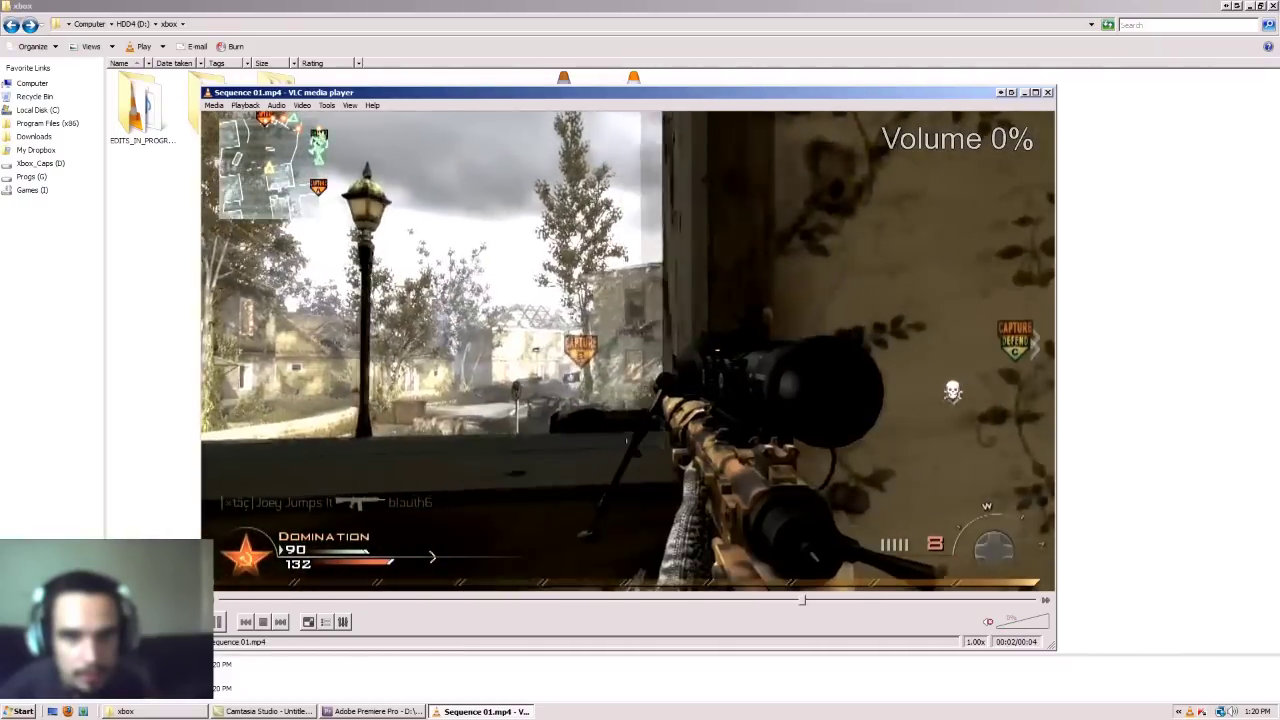
Play the second export, Sequence 01_1.mp4, from the xbox folder and close the media player
key(Right)
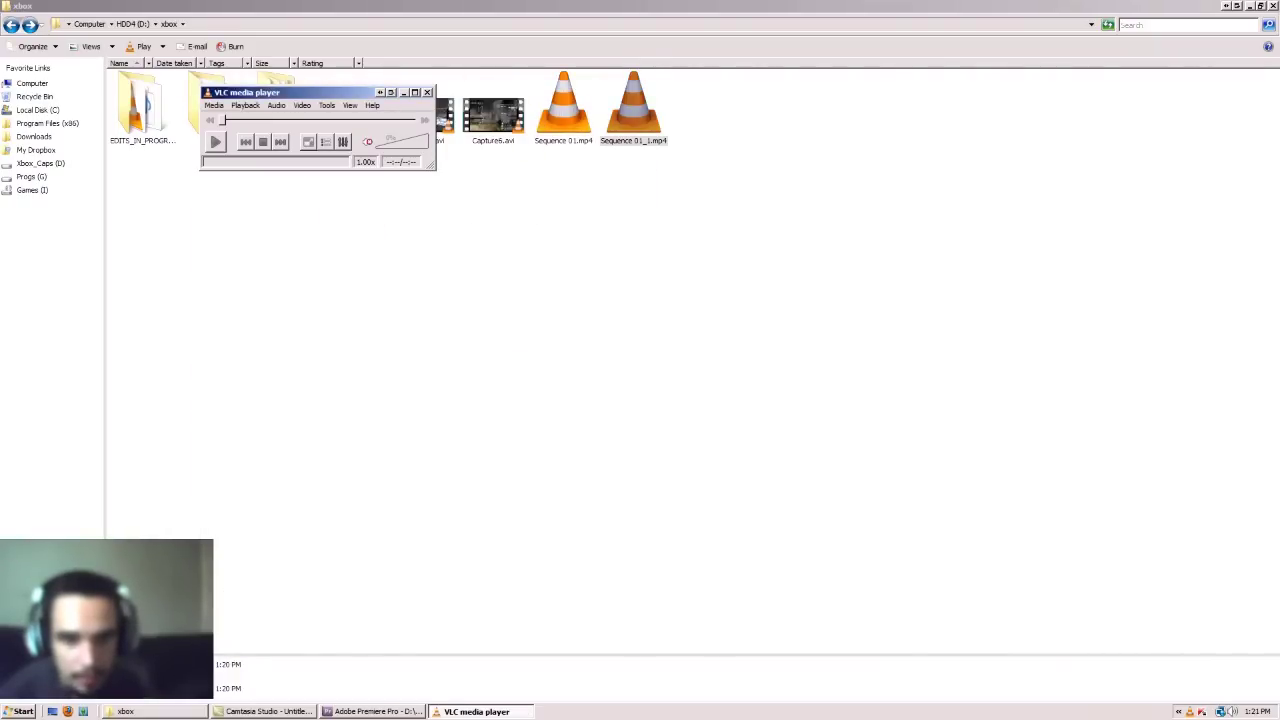
key(Return)
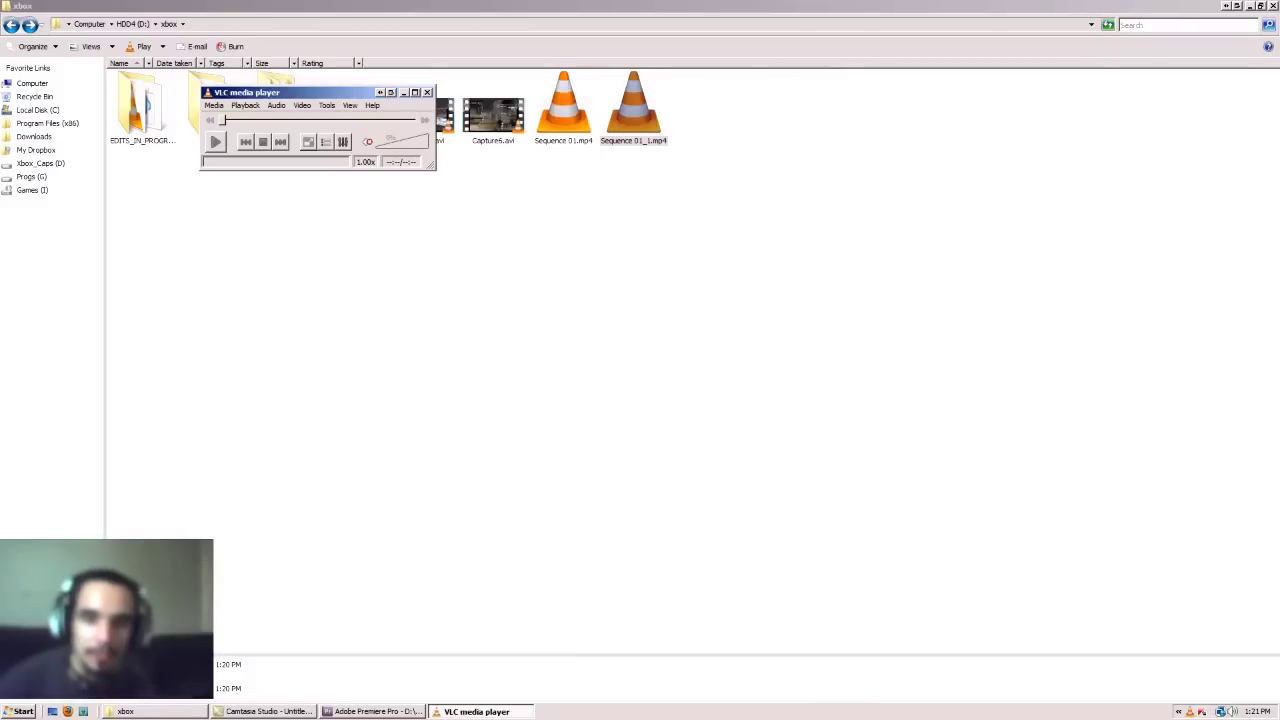
click(427, 92)
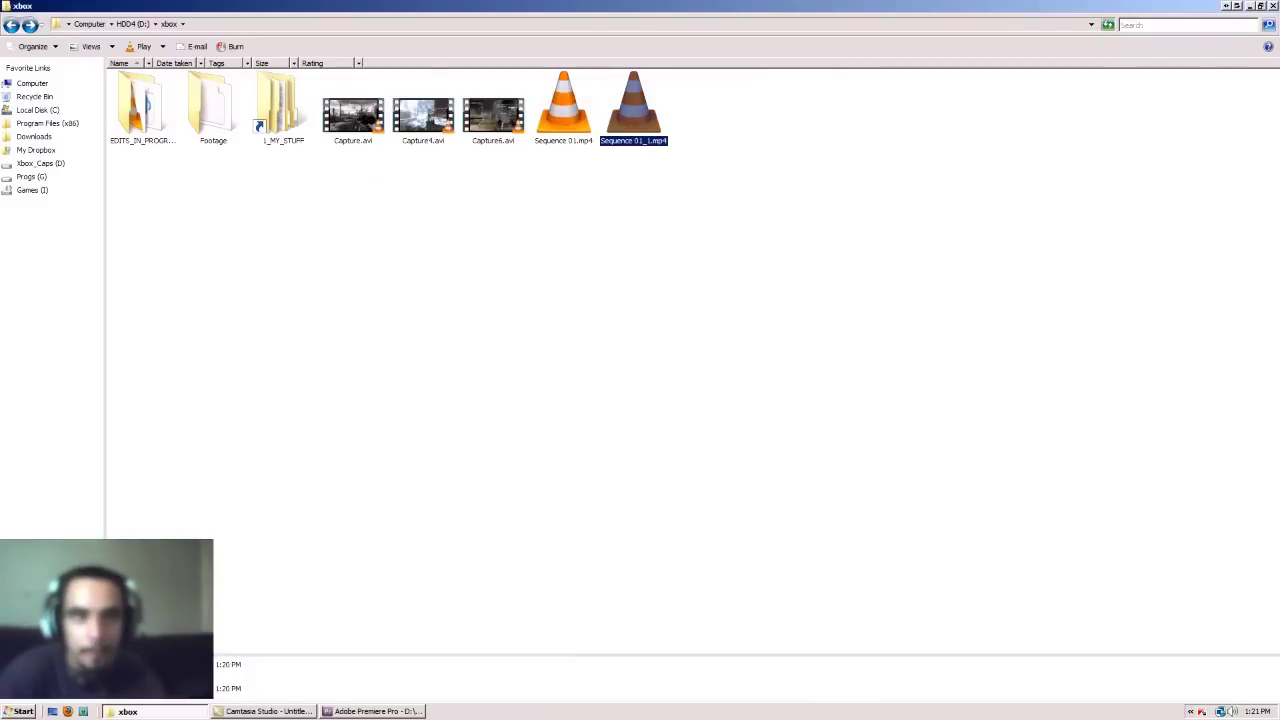